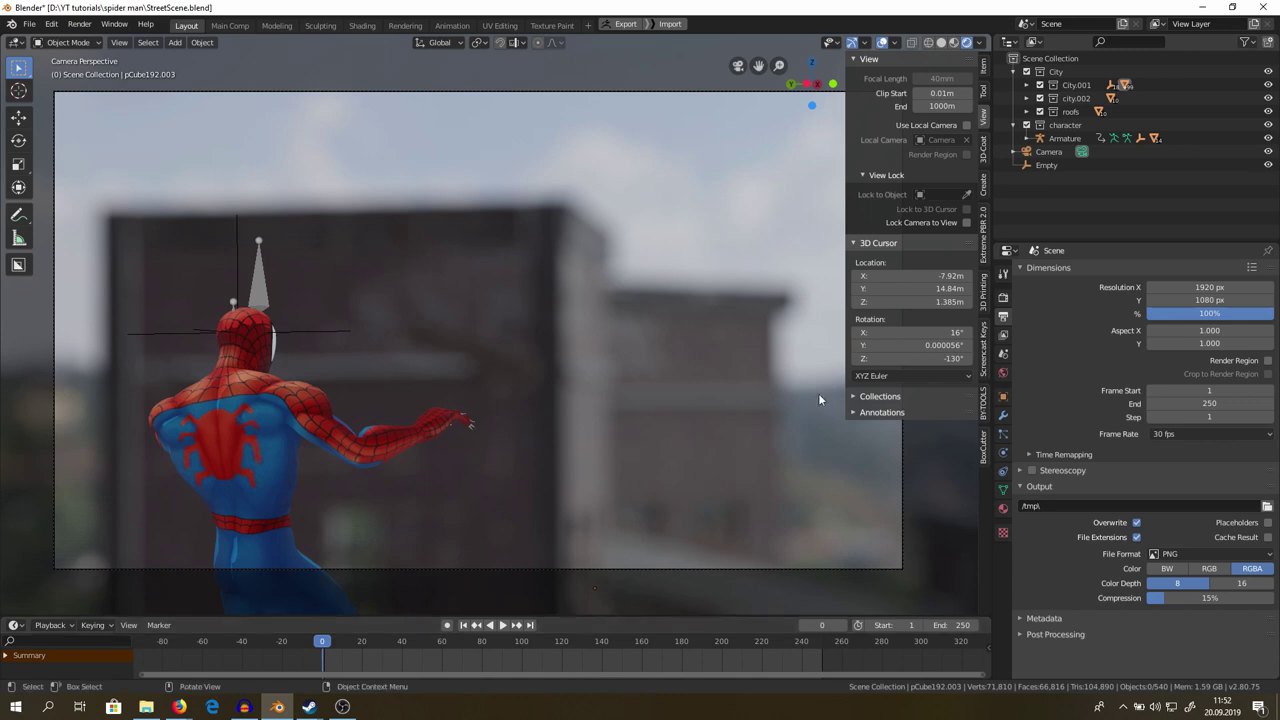
Show the Render Properties for the Spider-Man street scene, with the Eevee engine options.
click(1003, 297)
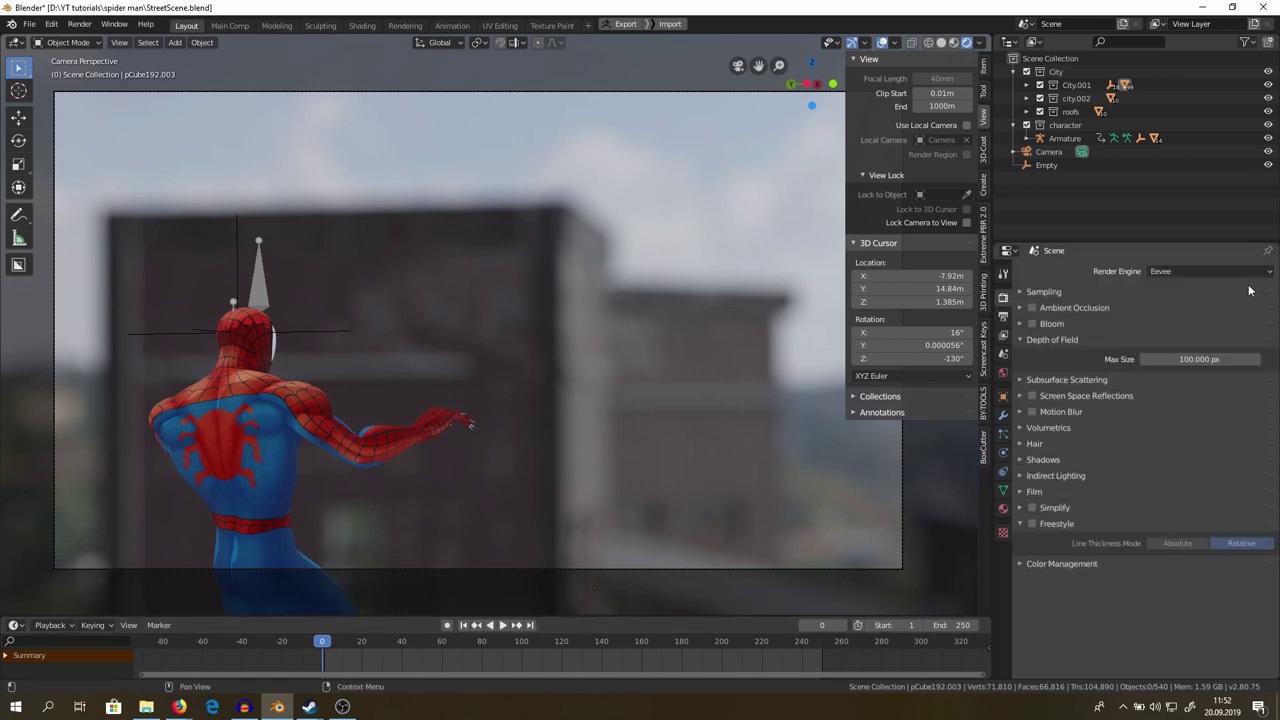
List the available render engines: Eevee, Workbench and Cycles.
click(1189, 270)
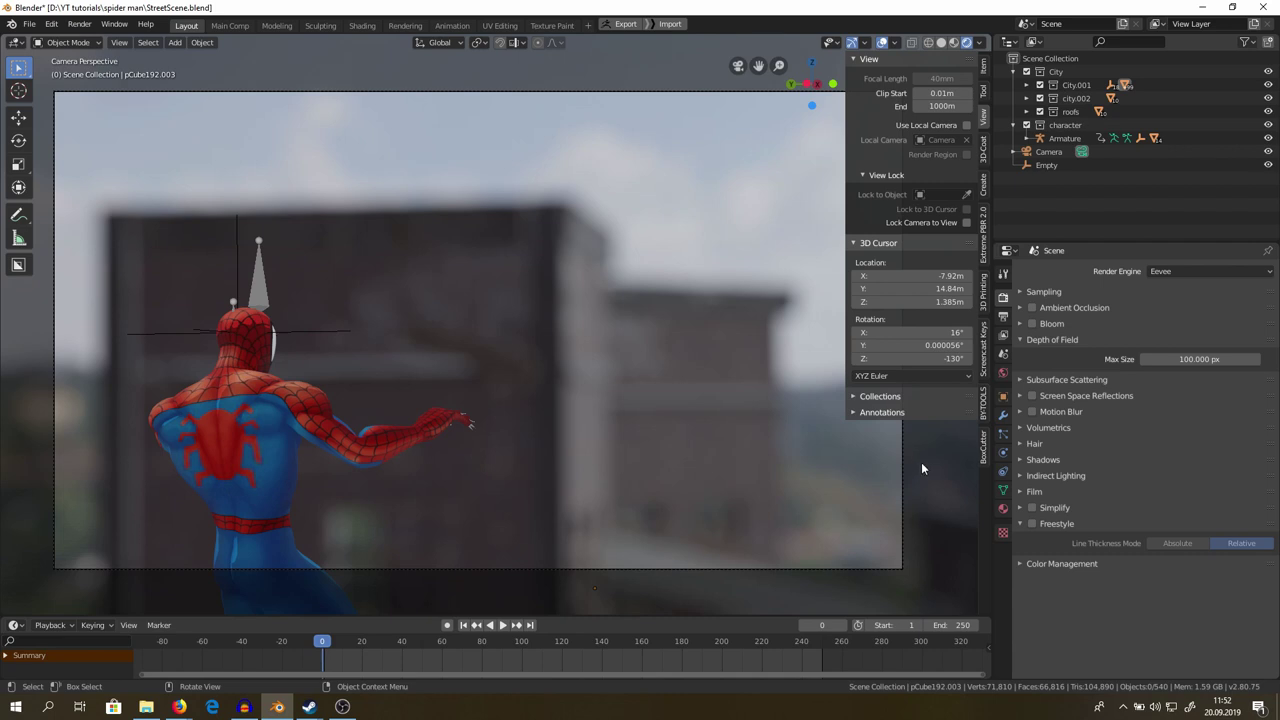
click(1210, 271)
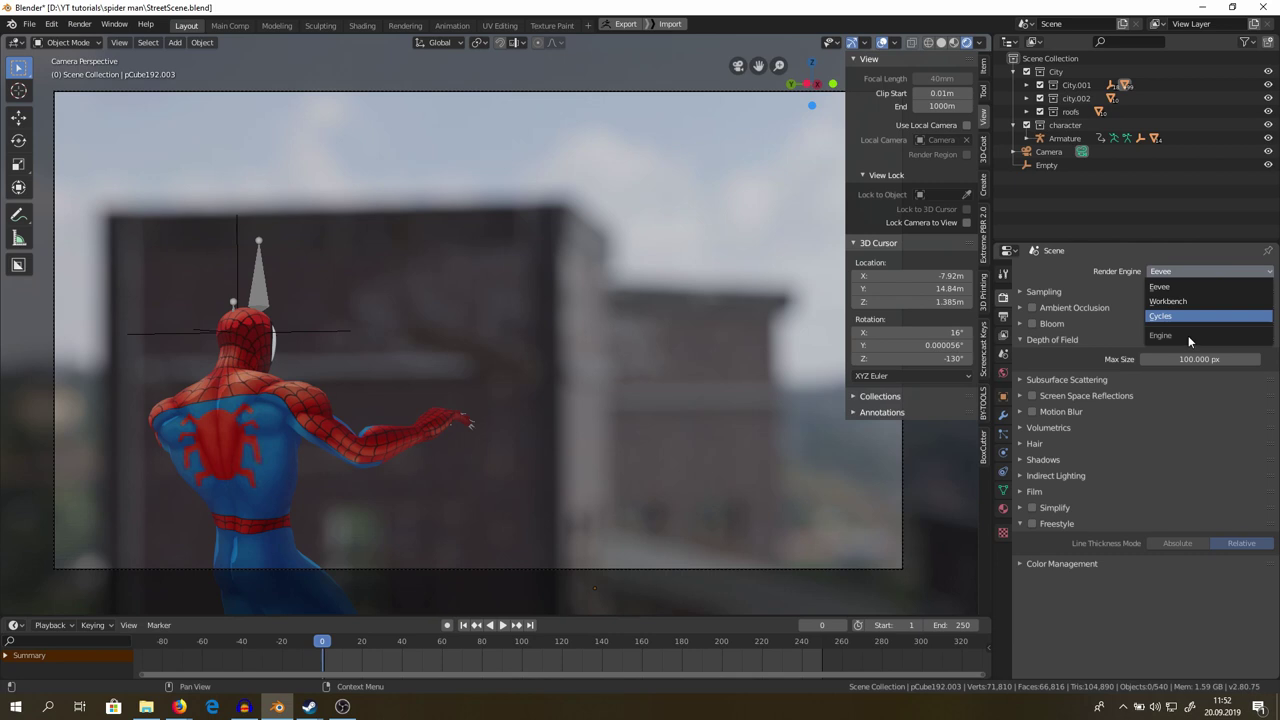
Try Cycles and check its Device options, then switch the render engine back to Eevee.
click(1175, 272)
click(1186, 316)
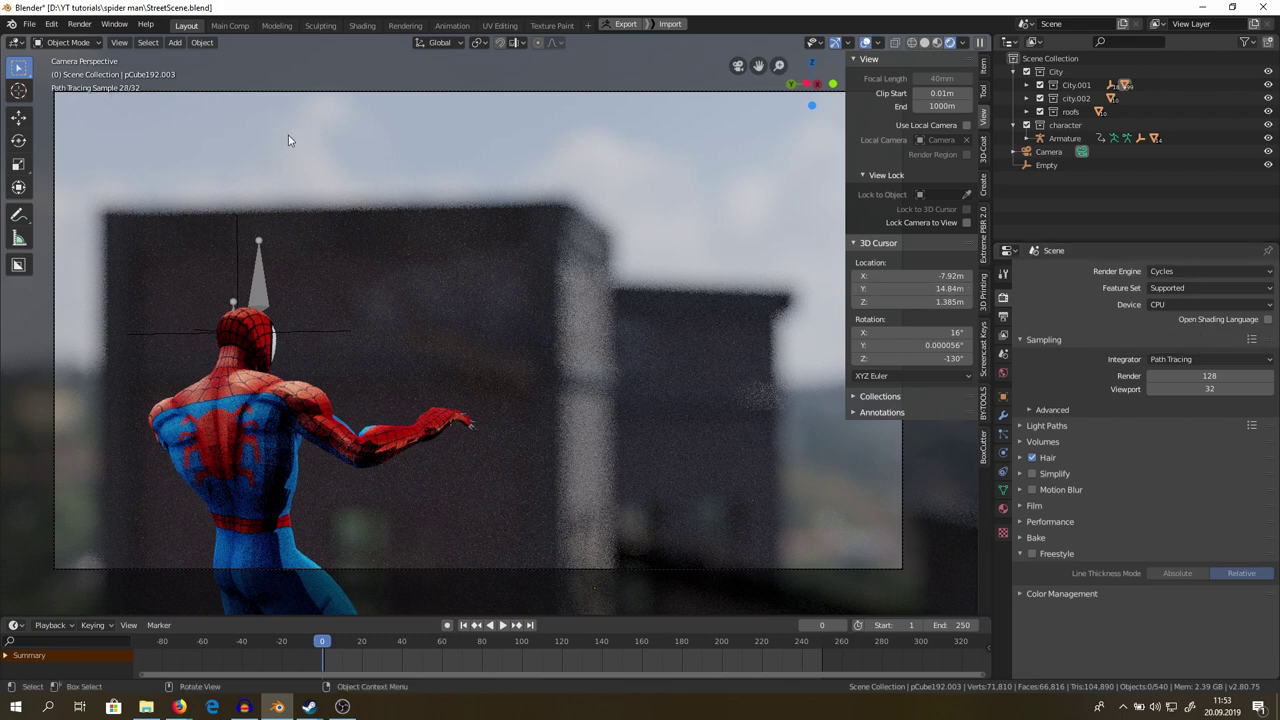
click(1160, 305)
click(1171, 270)
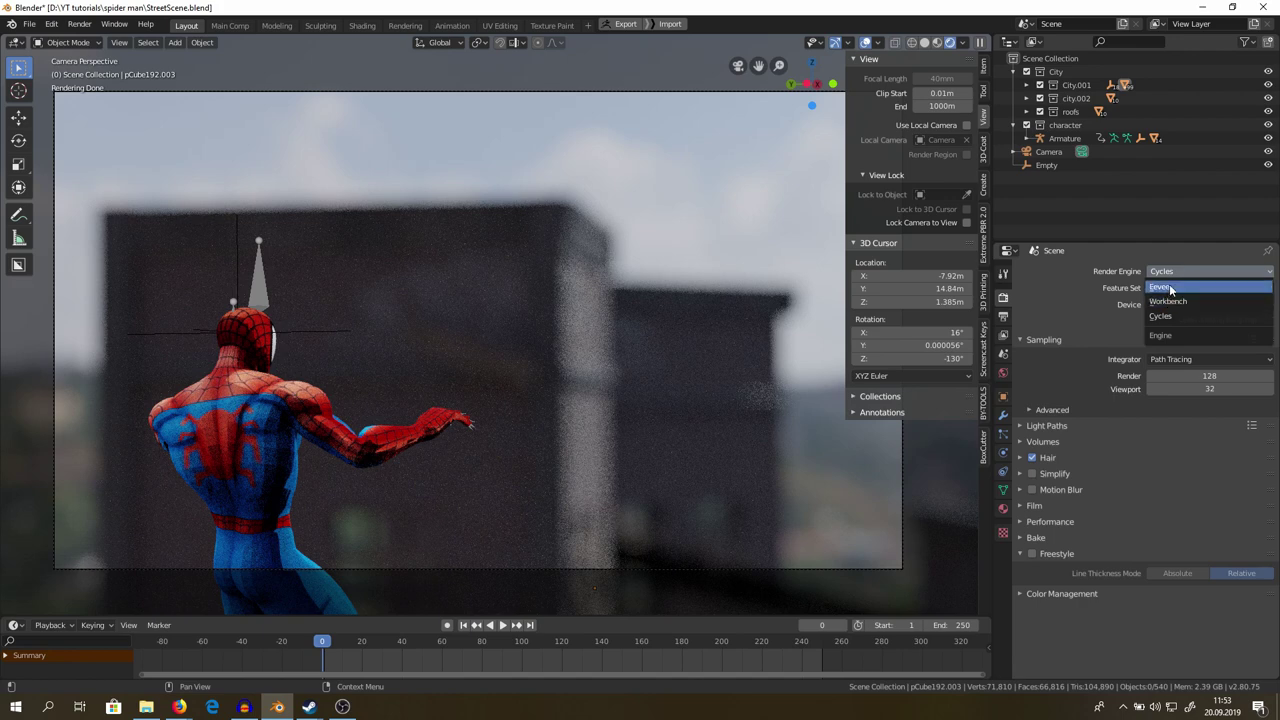
click(1167, 286)
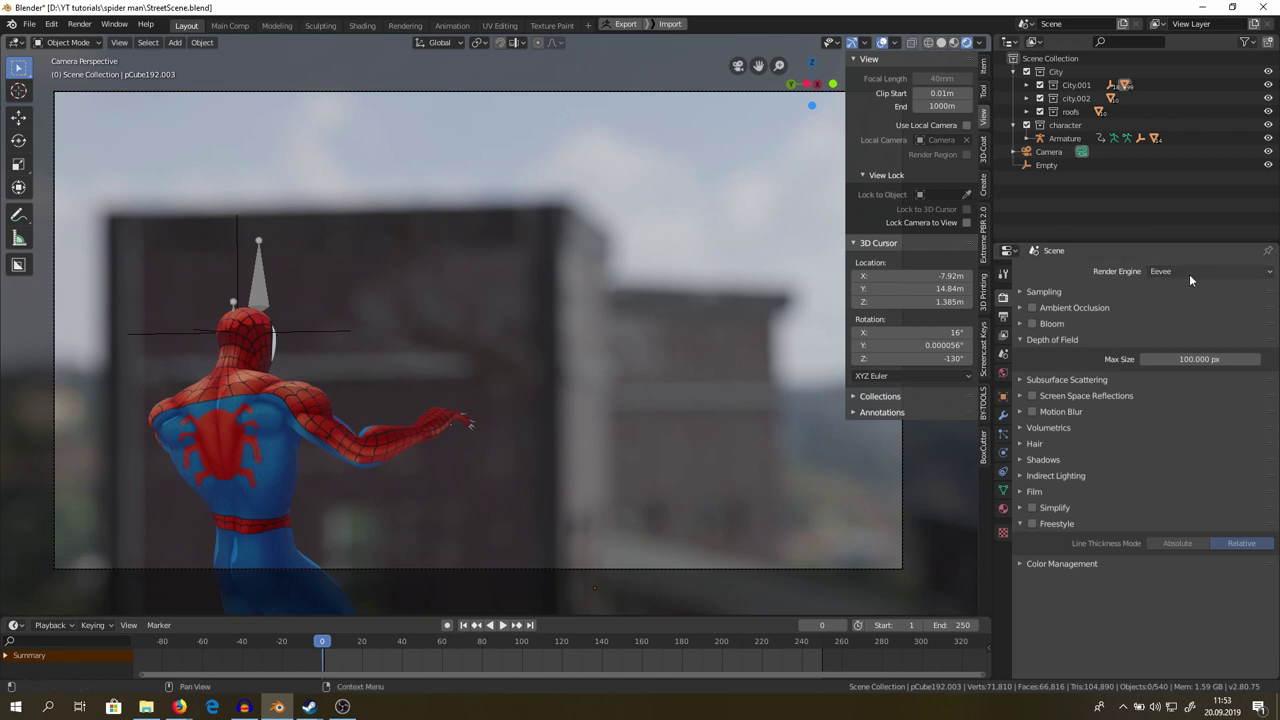
Tick Ambient Occlusion, Bloom, Screen Space Reflections, Motion Blur and Simplify, then reveal Color Management.
click(1035, 307)
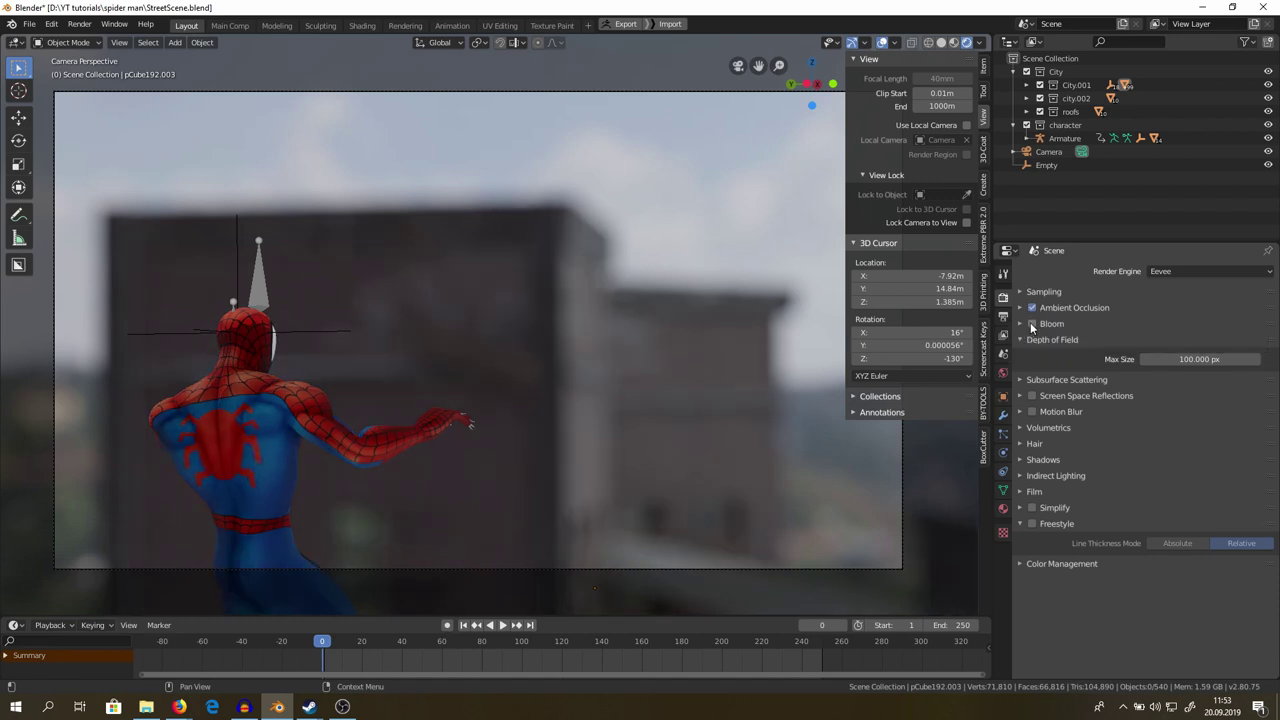
click(1032, 396)
click(1032, 411)
click(1030, 427)
click(1030, 427)
click(1020, 523)
click(1046, 564)
scroll(1077, 577, down, 1)
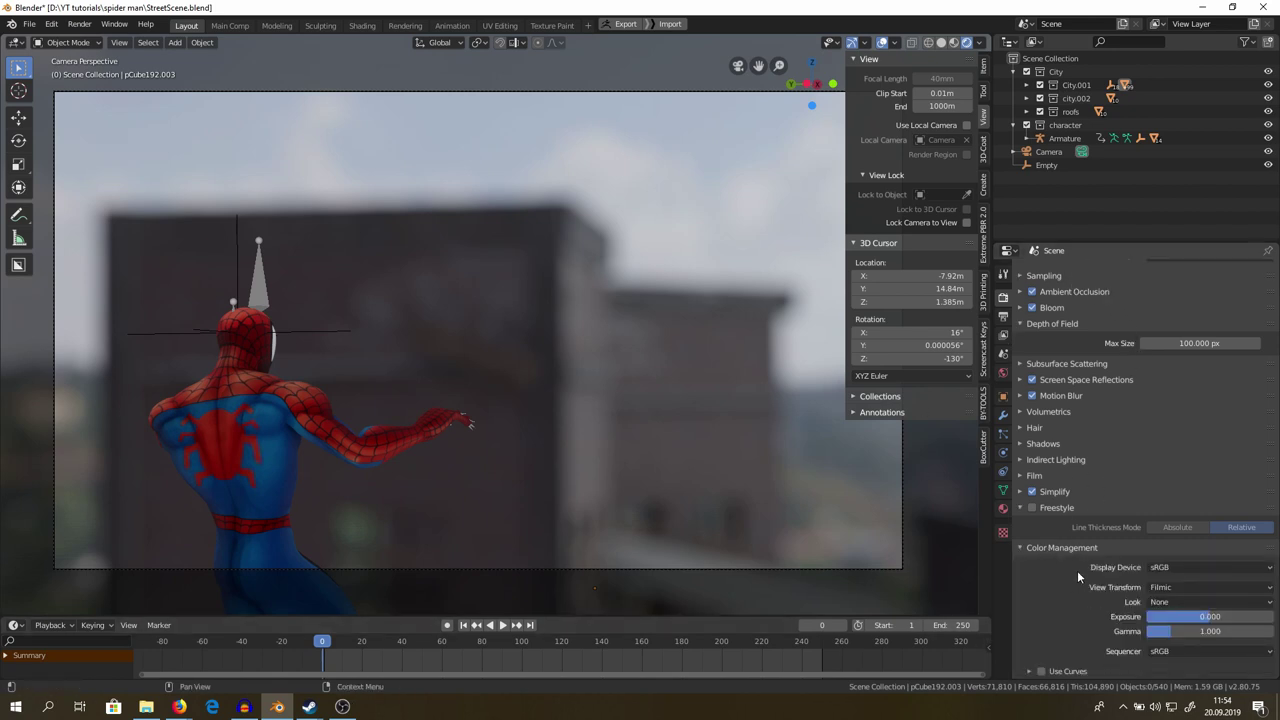
Switch the view transform to Raw and drag Exposure up to brighten the preview.
click(1202, 587)
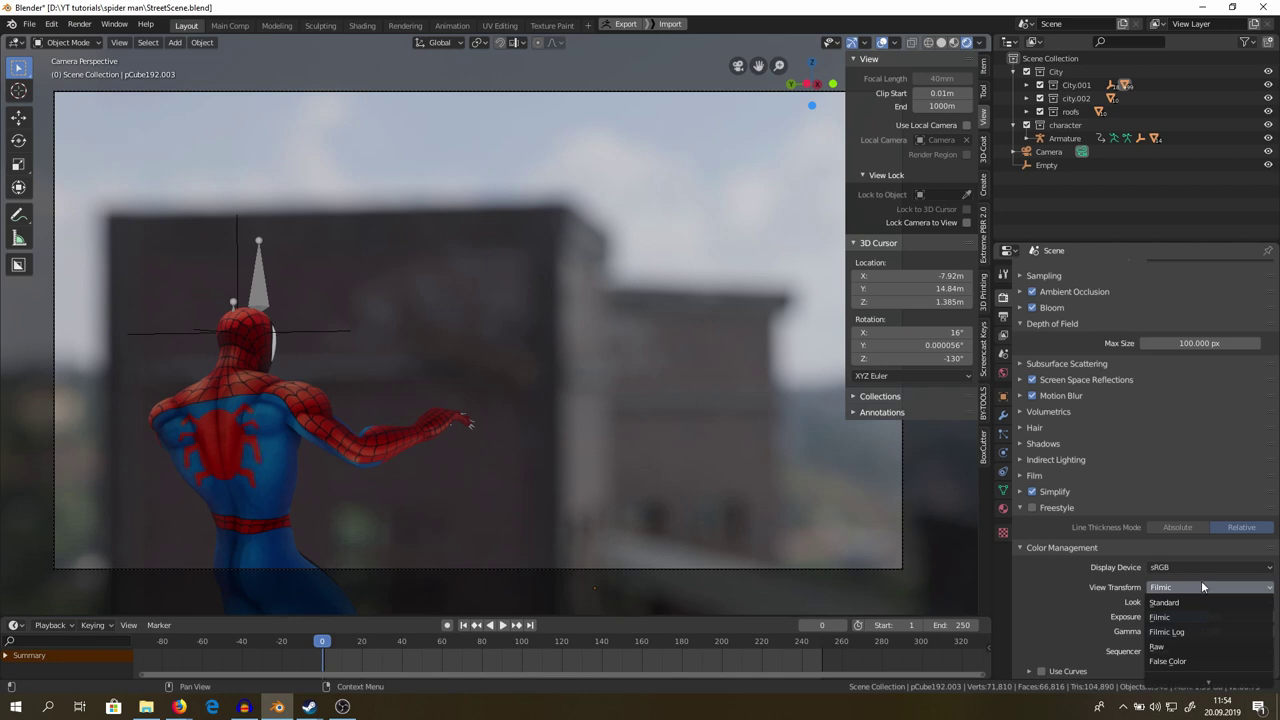
click(1195, 588)
click(1190, 647)
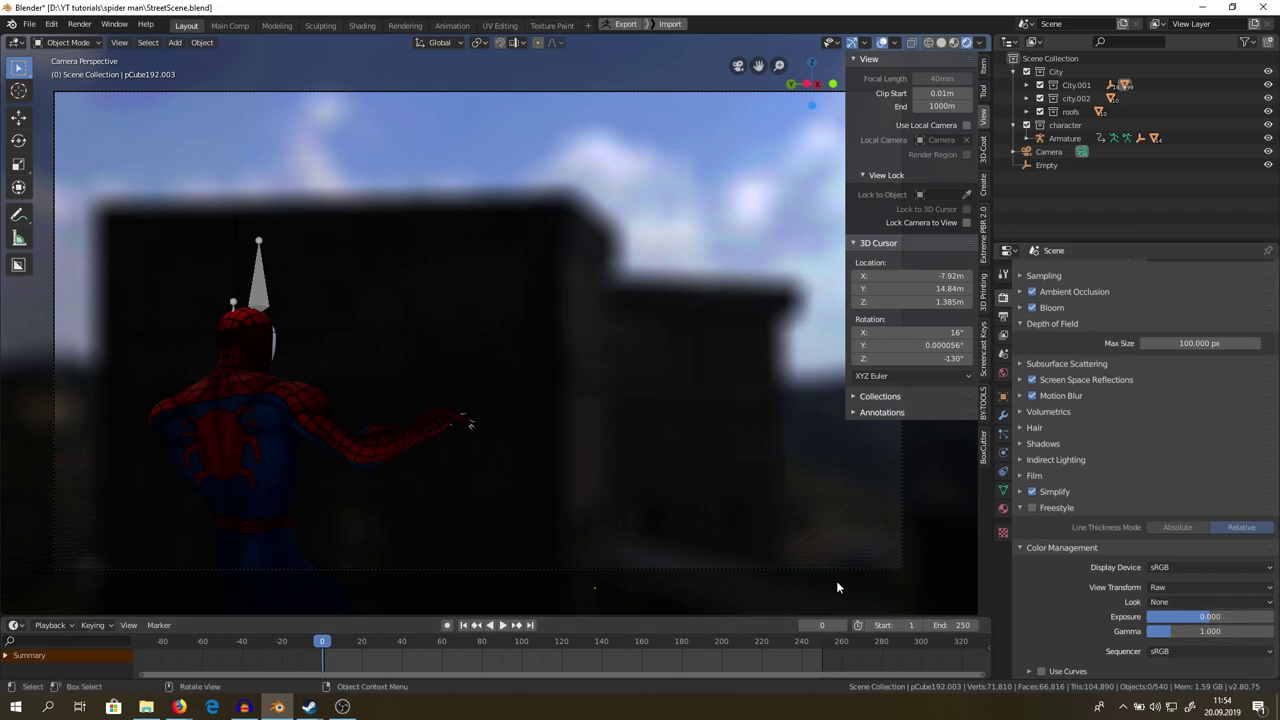
drag(1212, 616, 1187, 606)
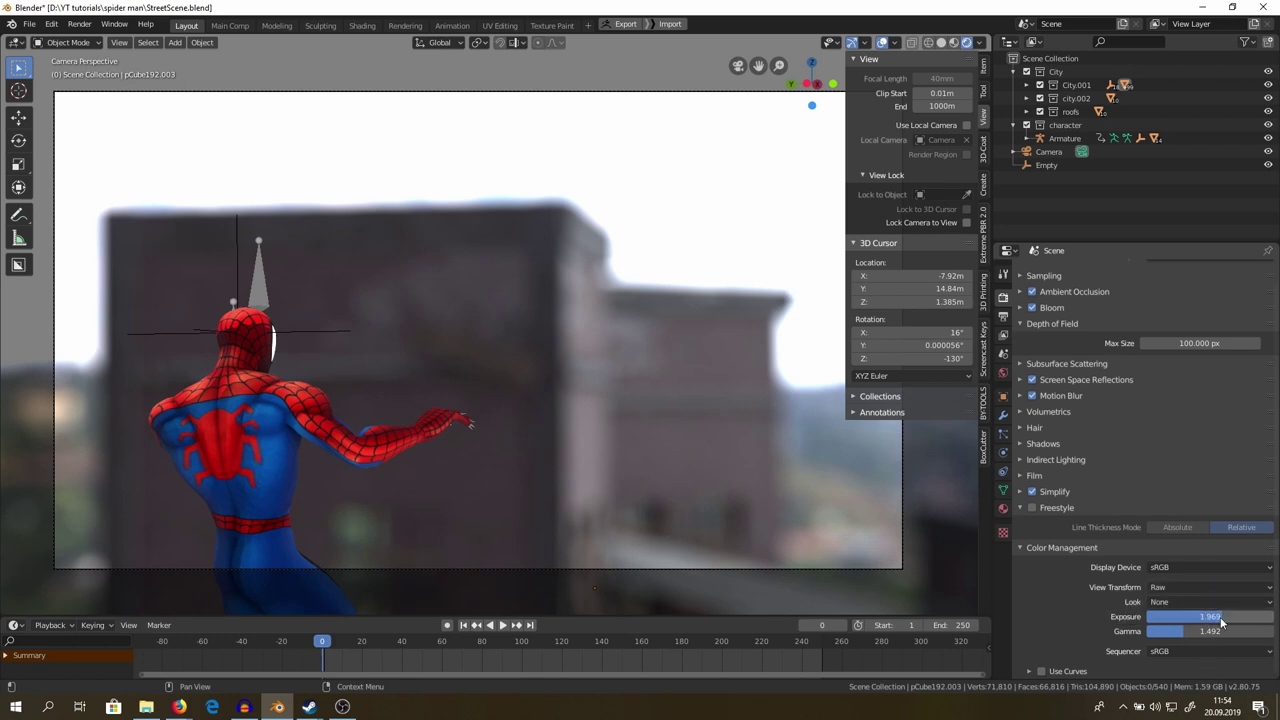
Set Exposure to 1 and Gamma to 1, and return the view transform to Filmic.
click(1210, 617)
text(1)
key(Return)
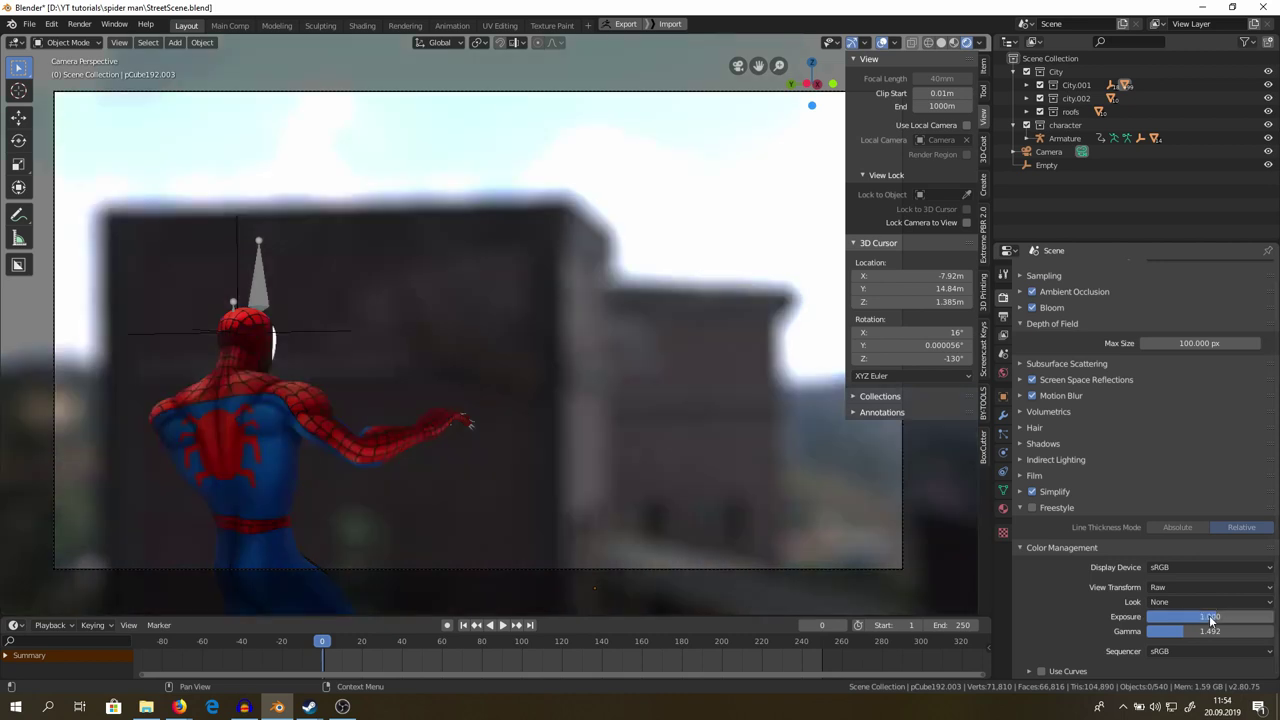
click(1209, 630)
text(1)
key(Return)
click(1210, 587)
click(1200, 557)
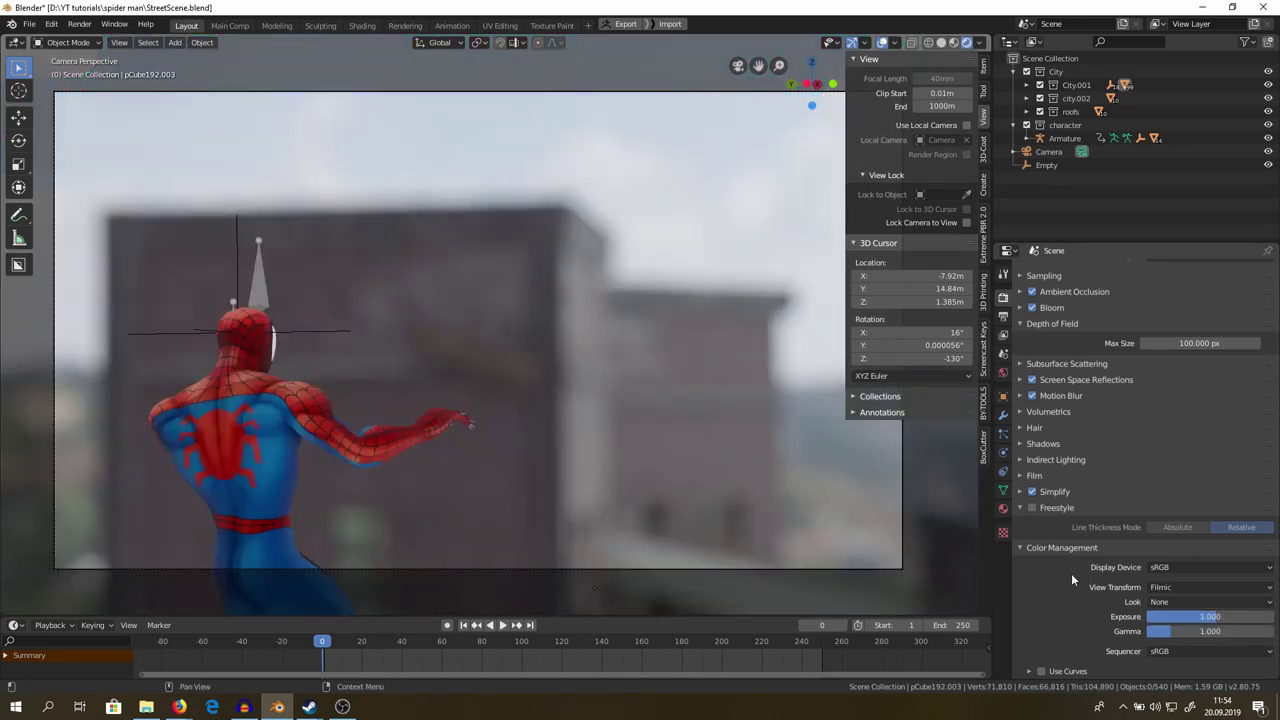
Settle on the High Contrast look after trying Low Contrast, keeping the sequencer on sRGB.
click(1176, 601)
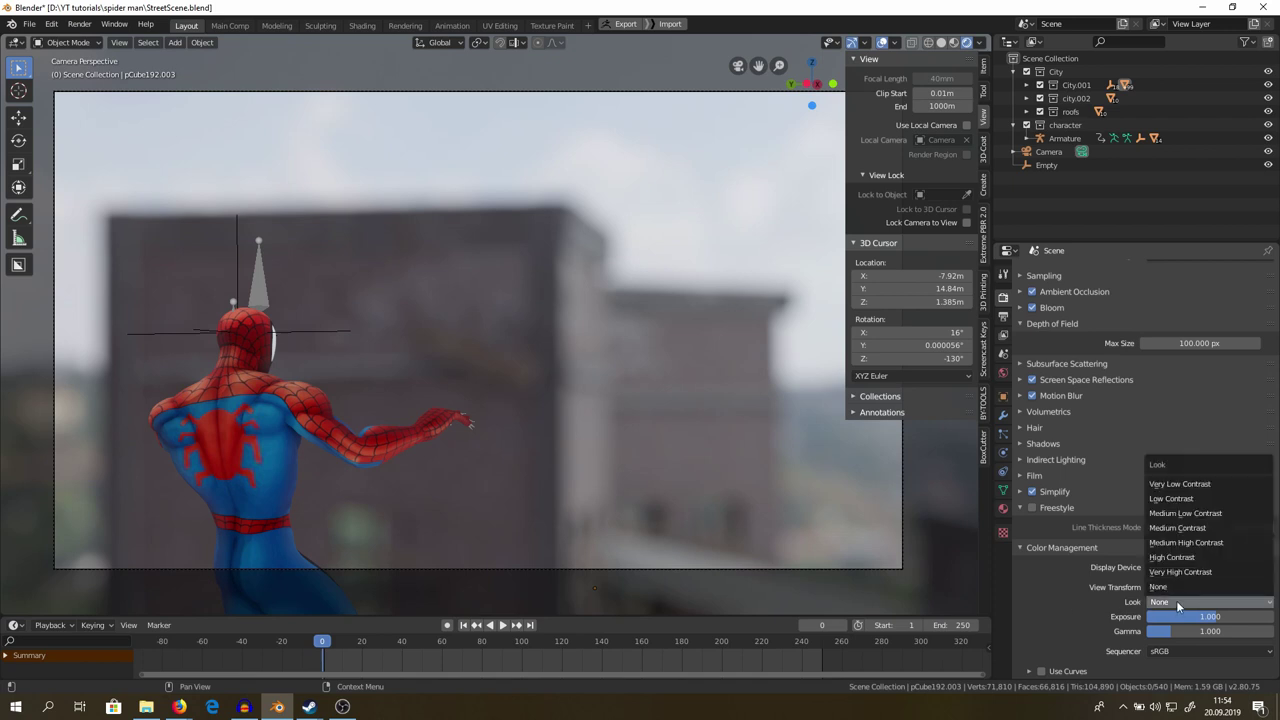
click(1222, 557)
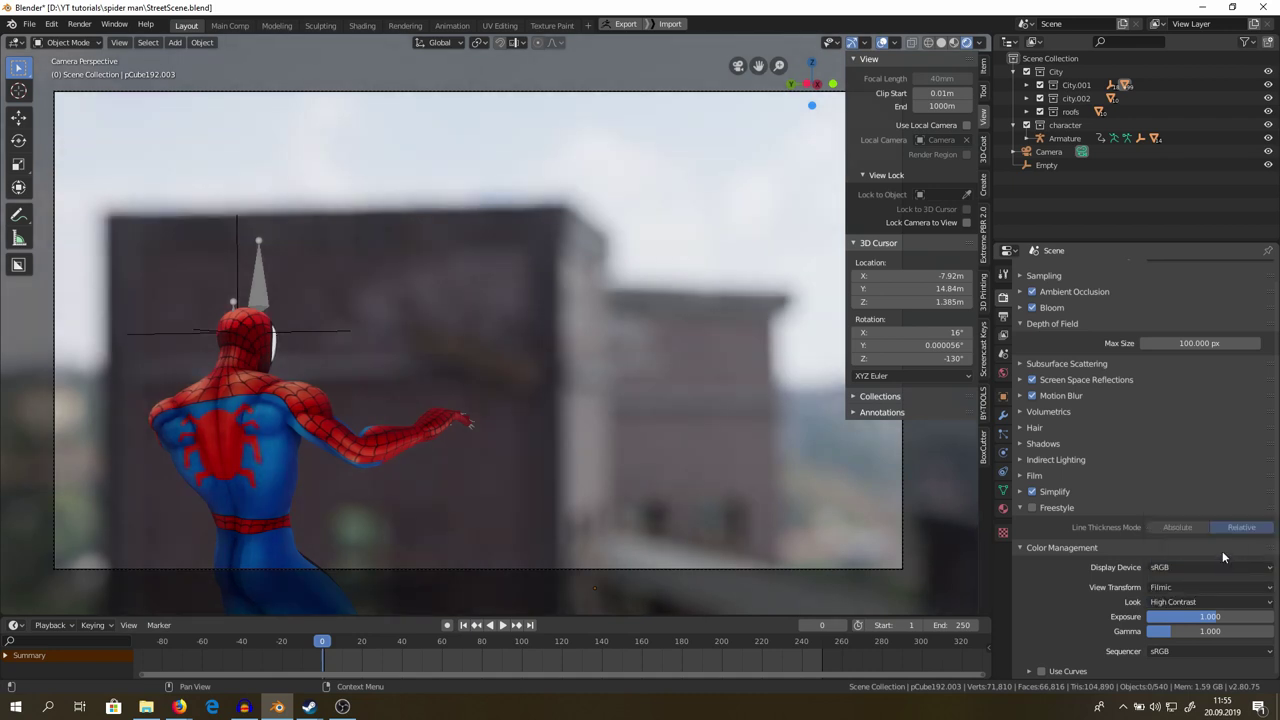
click(1212, 601)
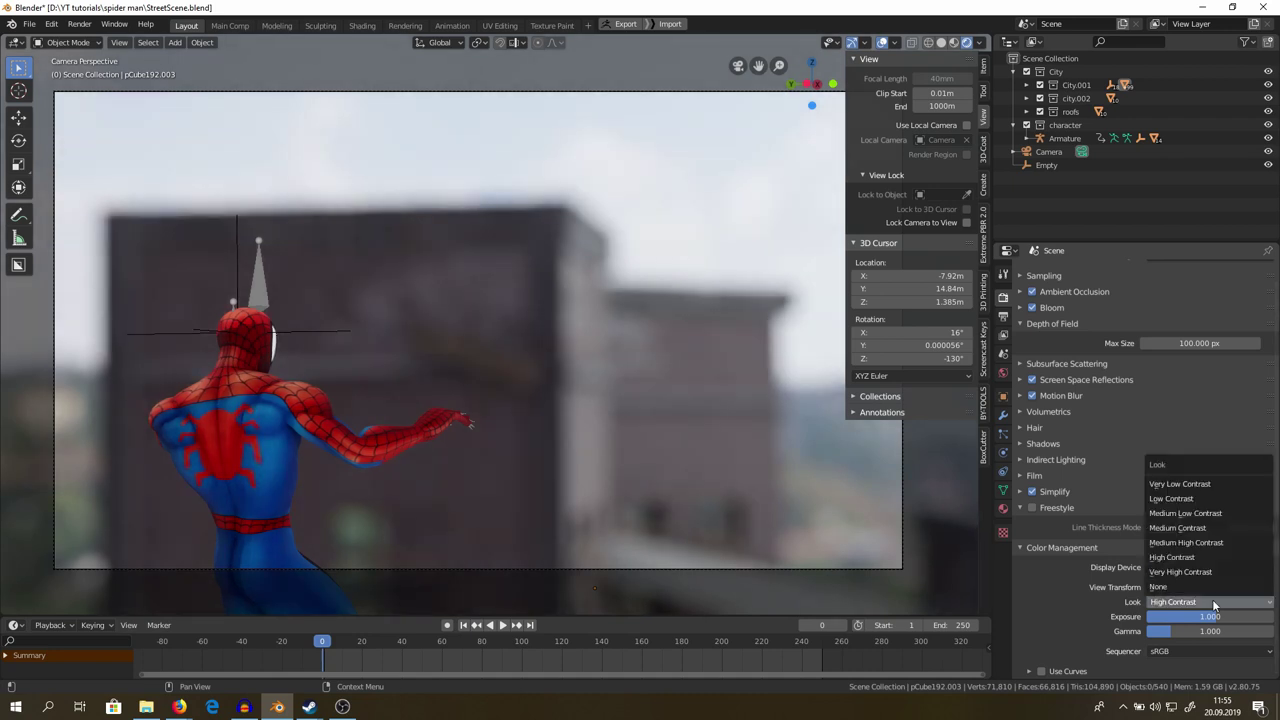
click(1216, 501)
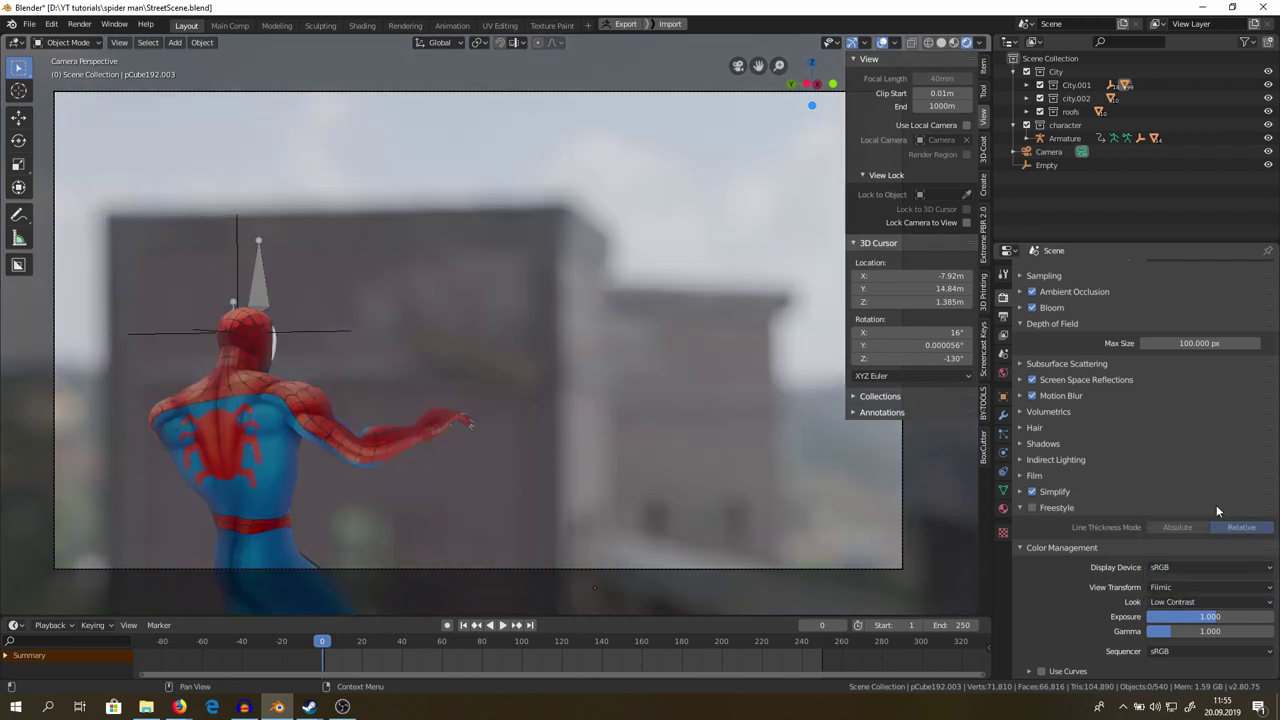
click(1208, 602)
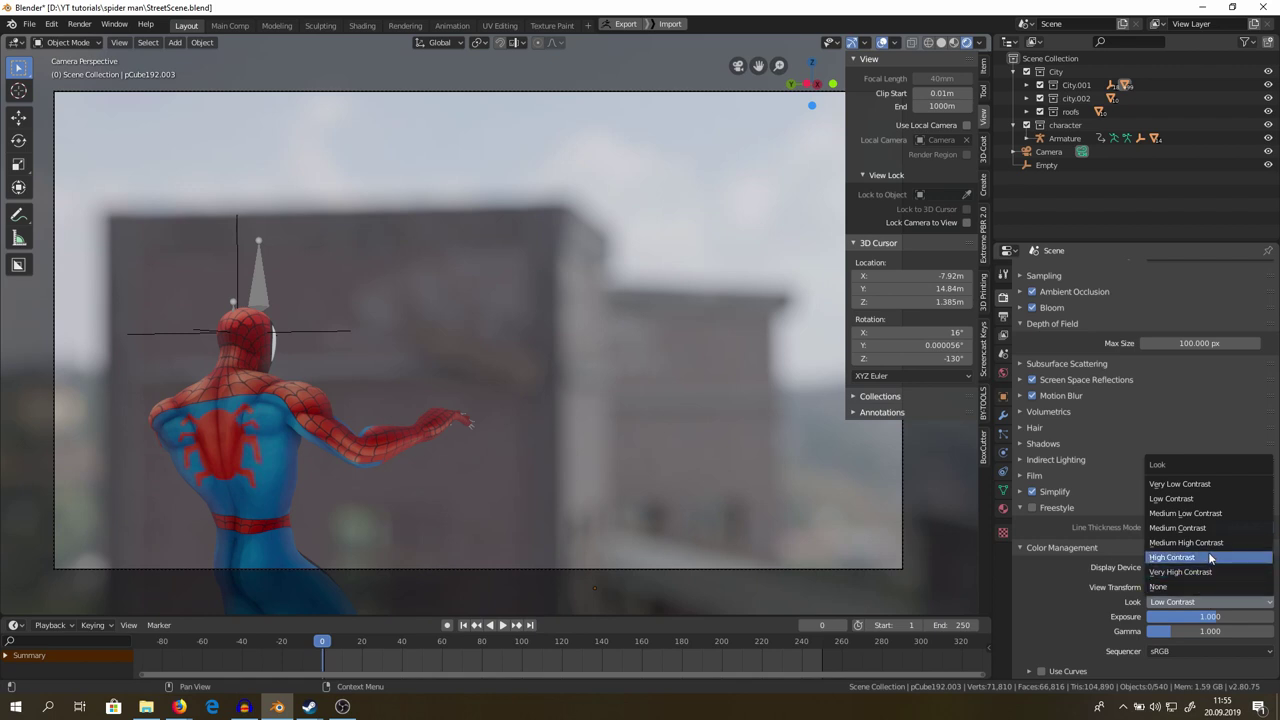
click(1208, 557)
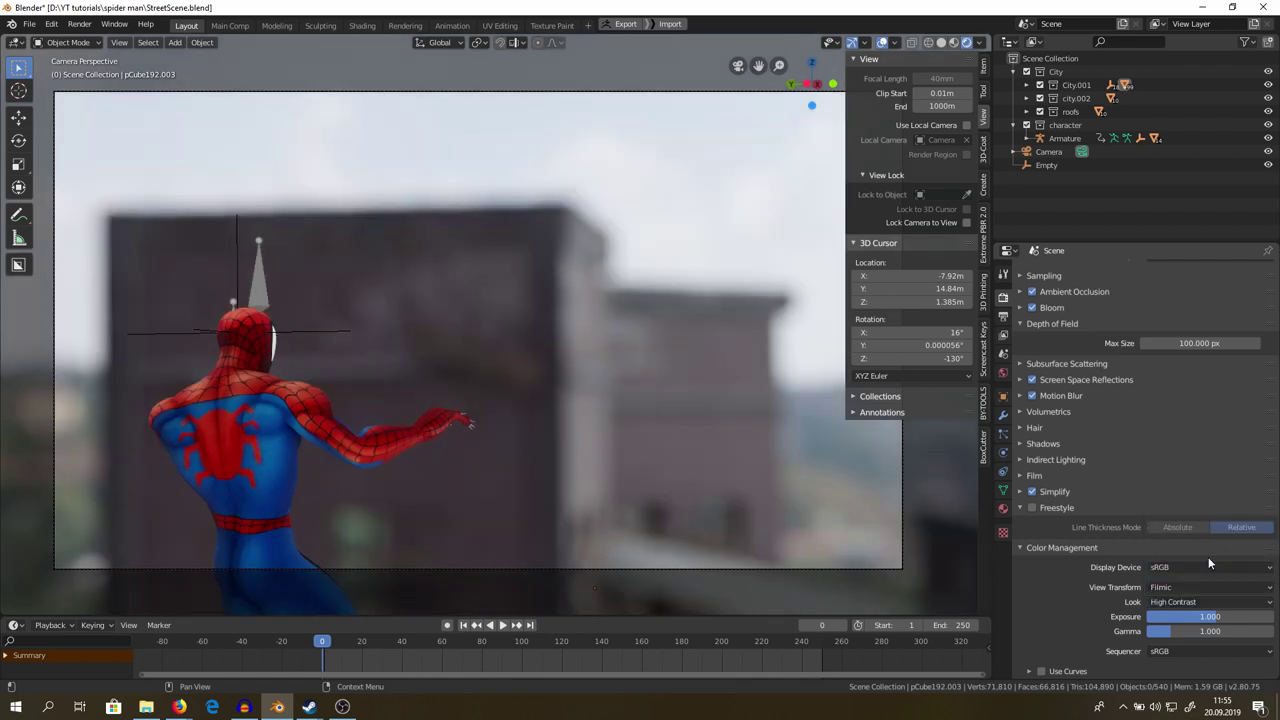
click(1170, 651)
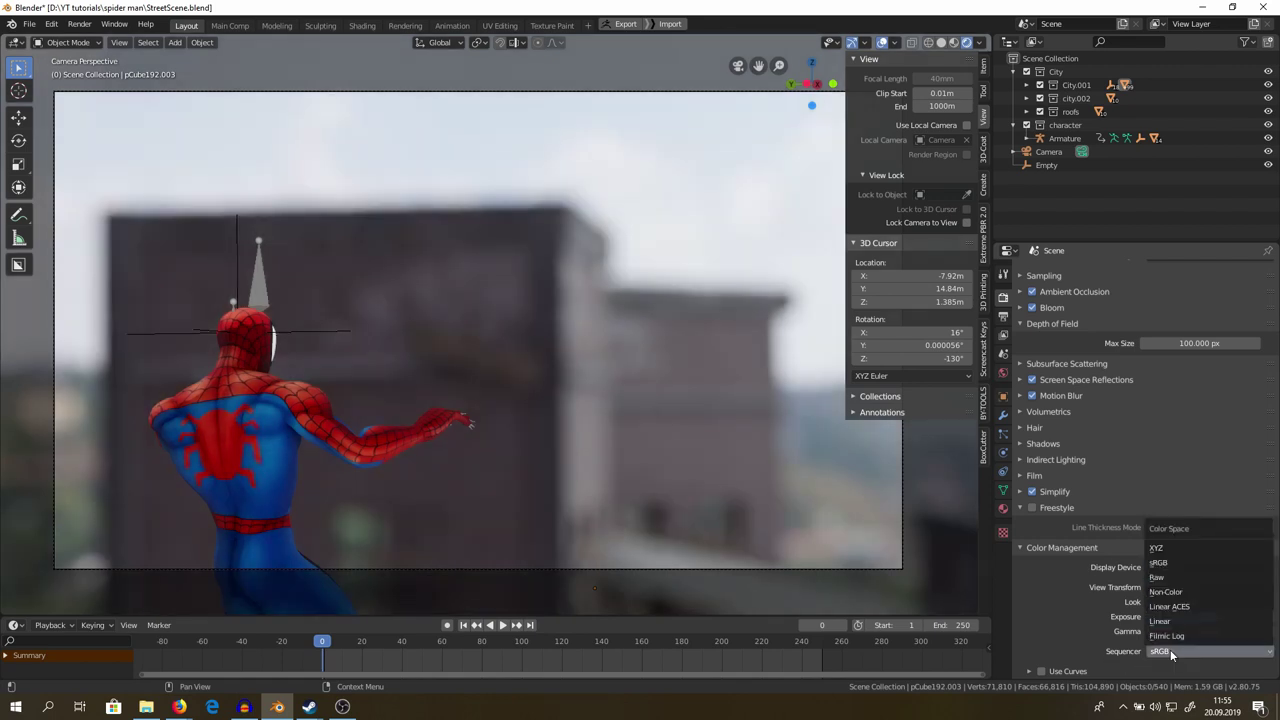
click(1197, 564)
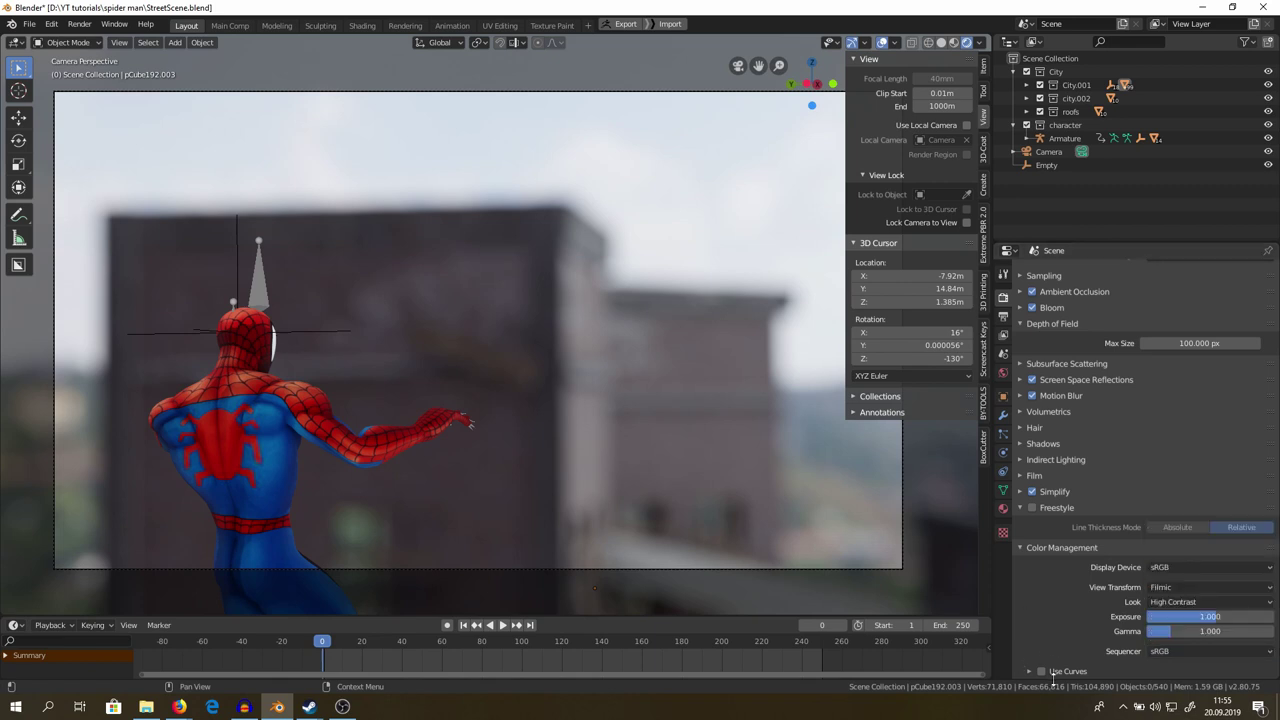
Enable Use Curves and add two test points bending the colour curve.
click(1042, 672)
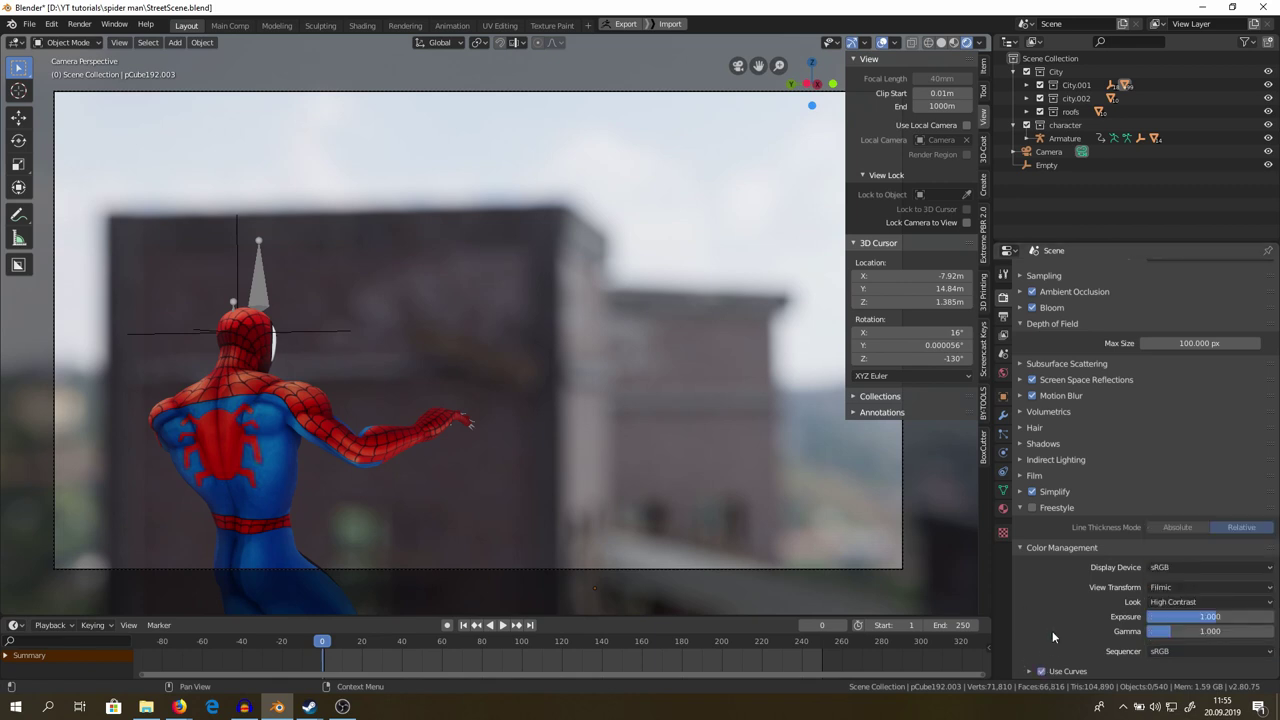
click(1066, 672)
scroll(1063, 640, down, 4)
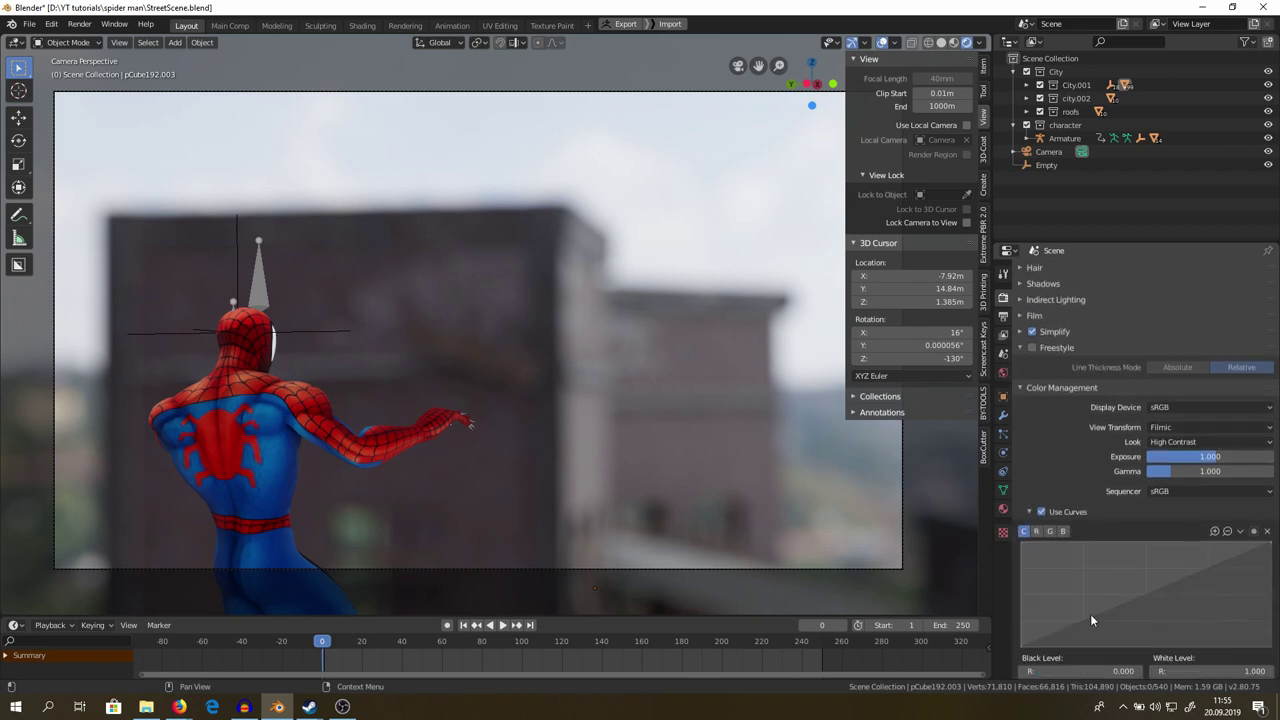
mouse_move(1108, 606)
mouse_down()
mouse_move(1089, 588)
mouse_move(1093, 616)
mouse_up()
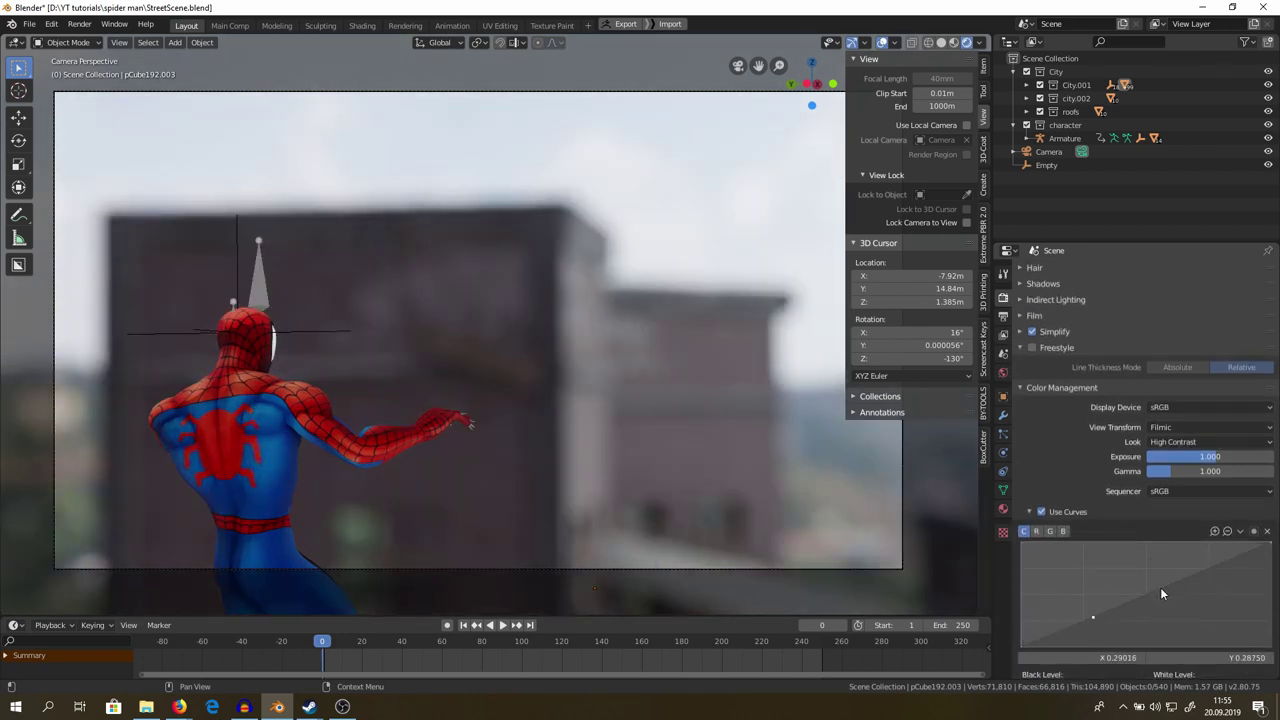
drag(1188, 601, 1188, 580)
Delete both curve points, collapse the curve editor, and untick Use Curves.
click(1267, 531)
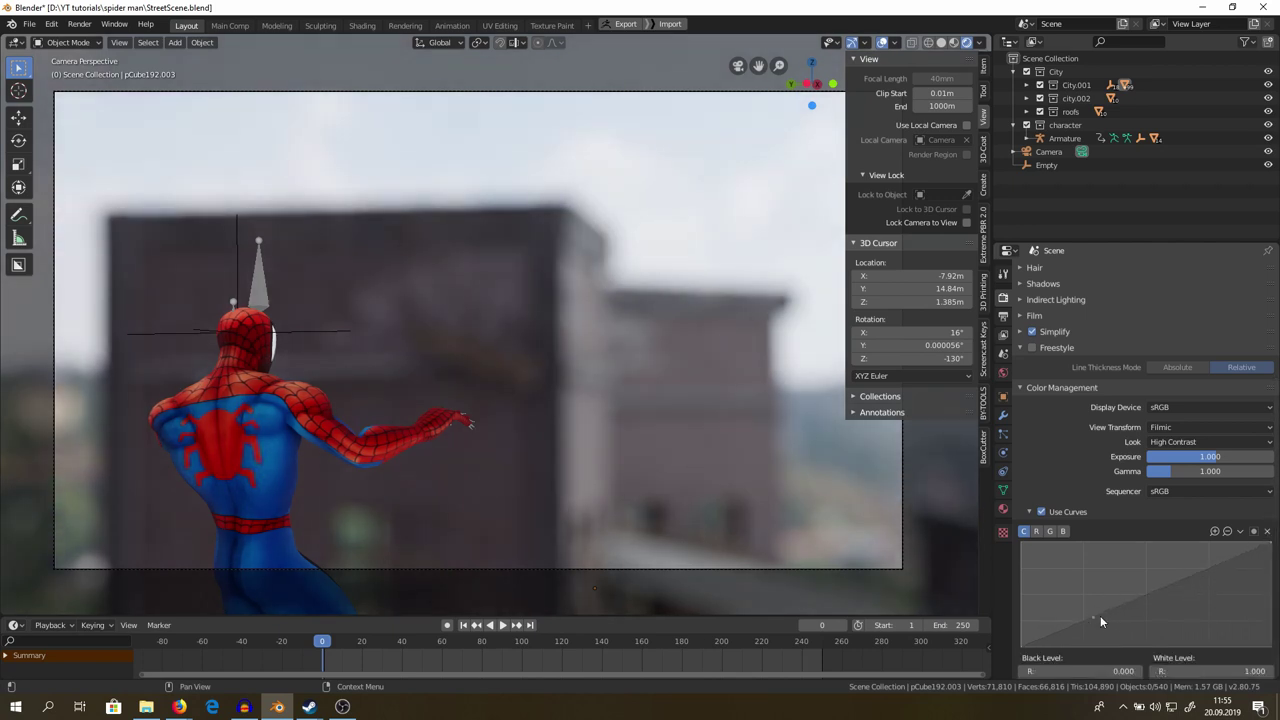
click(1100, 614)
click(1266, 532)
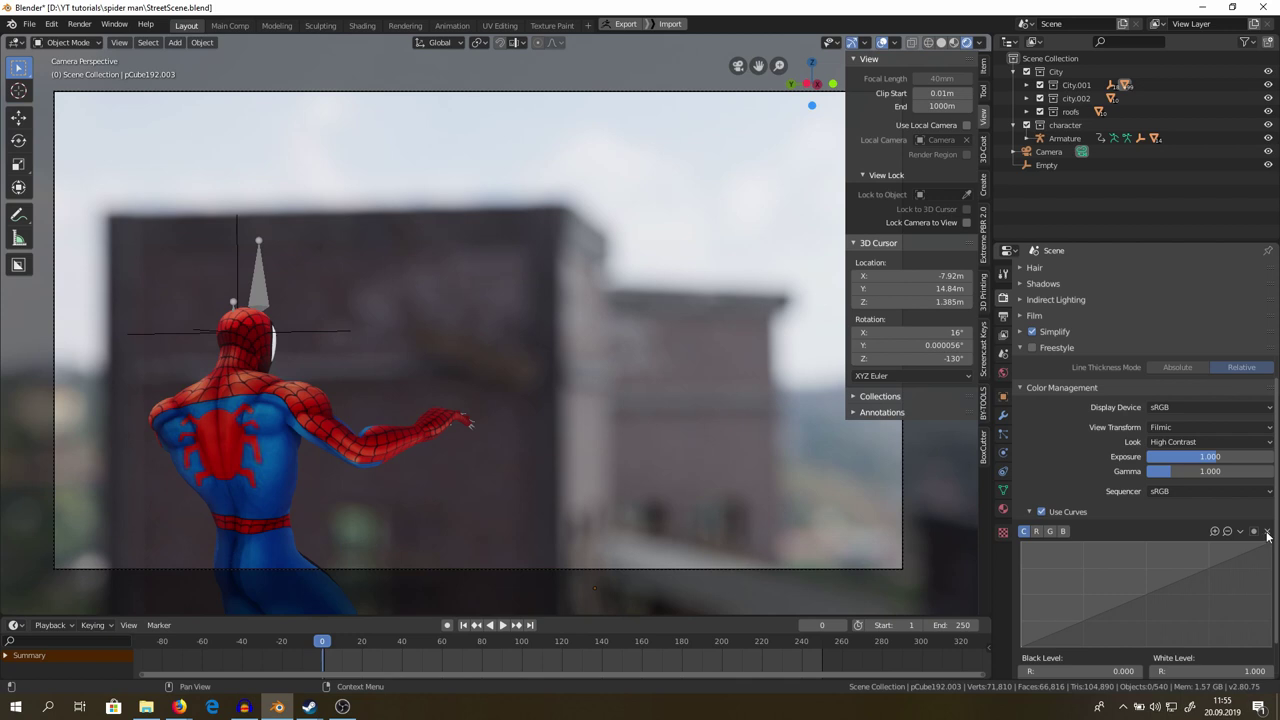
click(1065, 511)
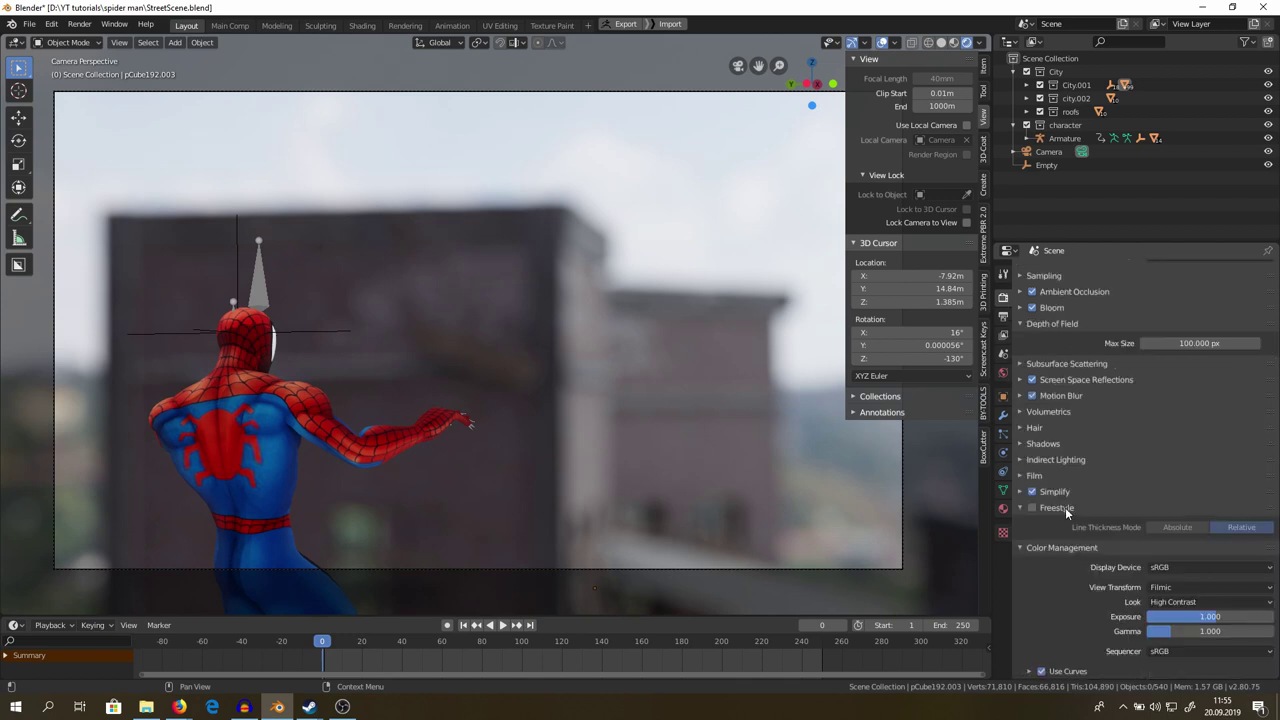
click(1042, 671)
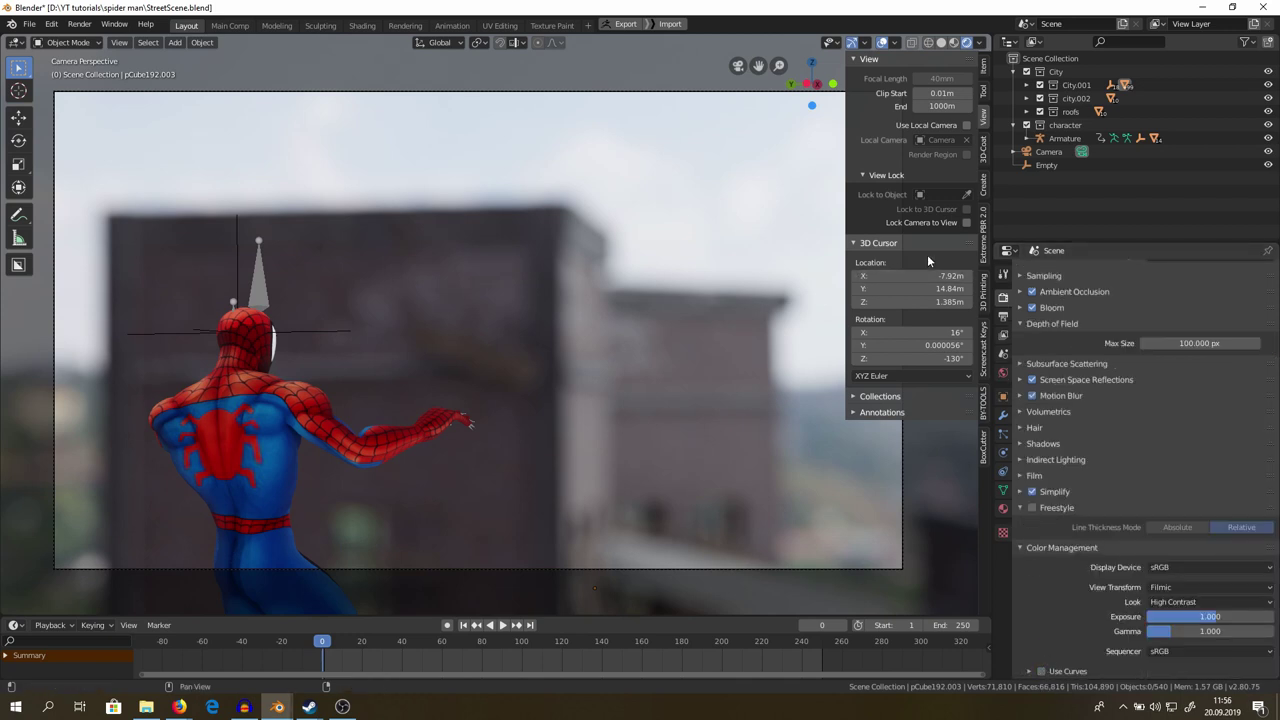
In the Rendering workspace, display the Render Result image in the Image Editor.
click(405, 25)
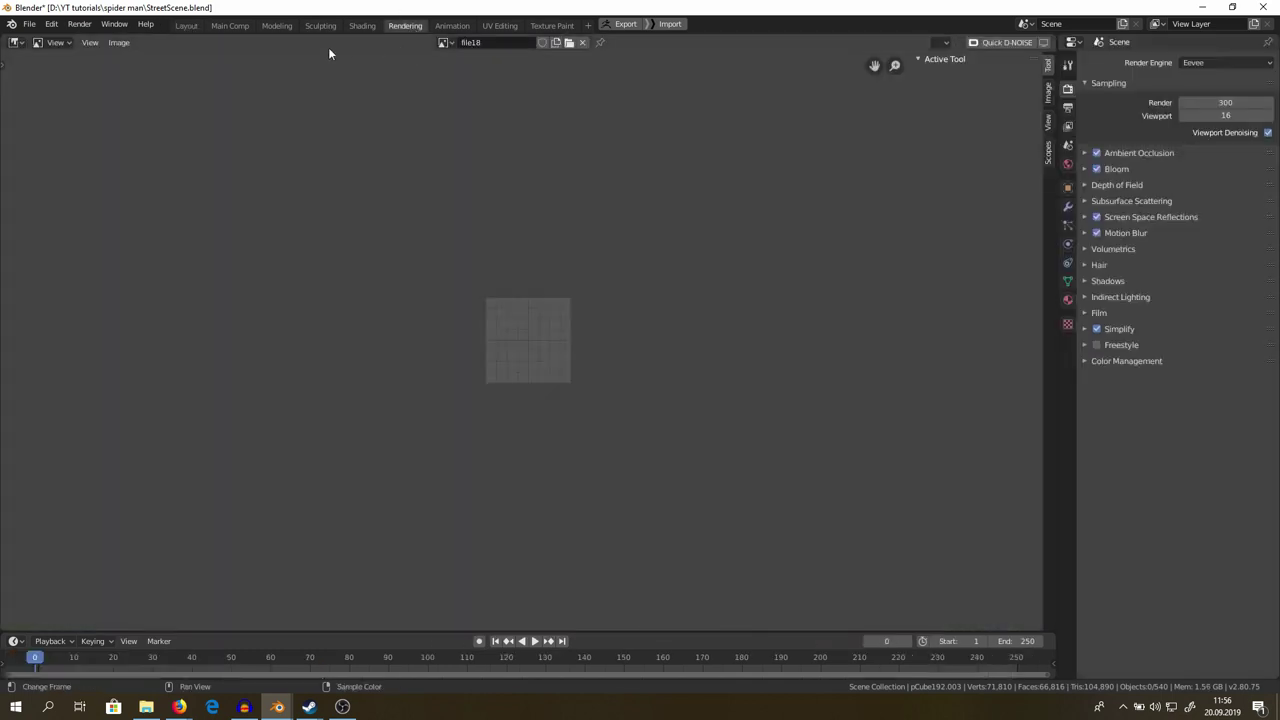
scroll(574, 379, up, 3)
scroll(574, 379, down, 2)
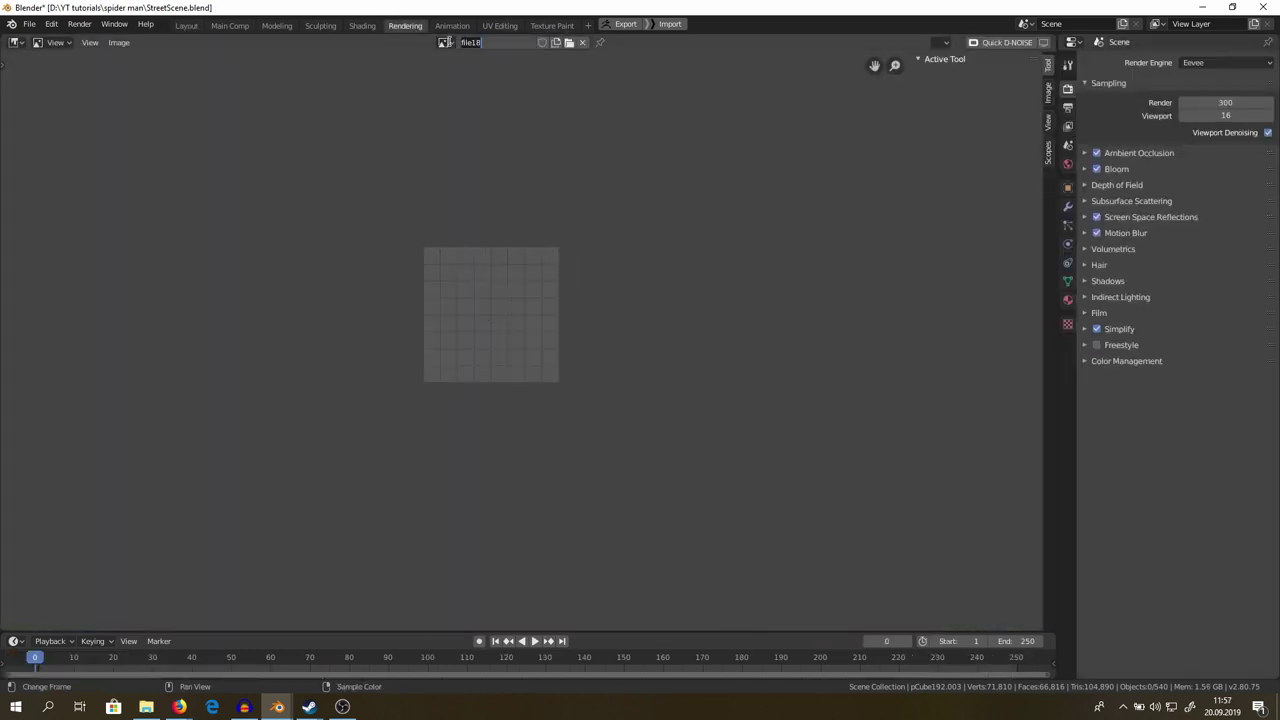
double_click(475, 42)
text(red)
click(443, 43)
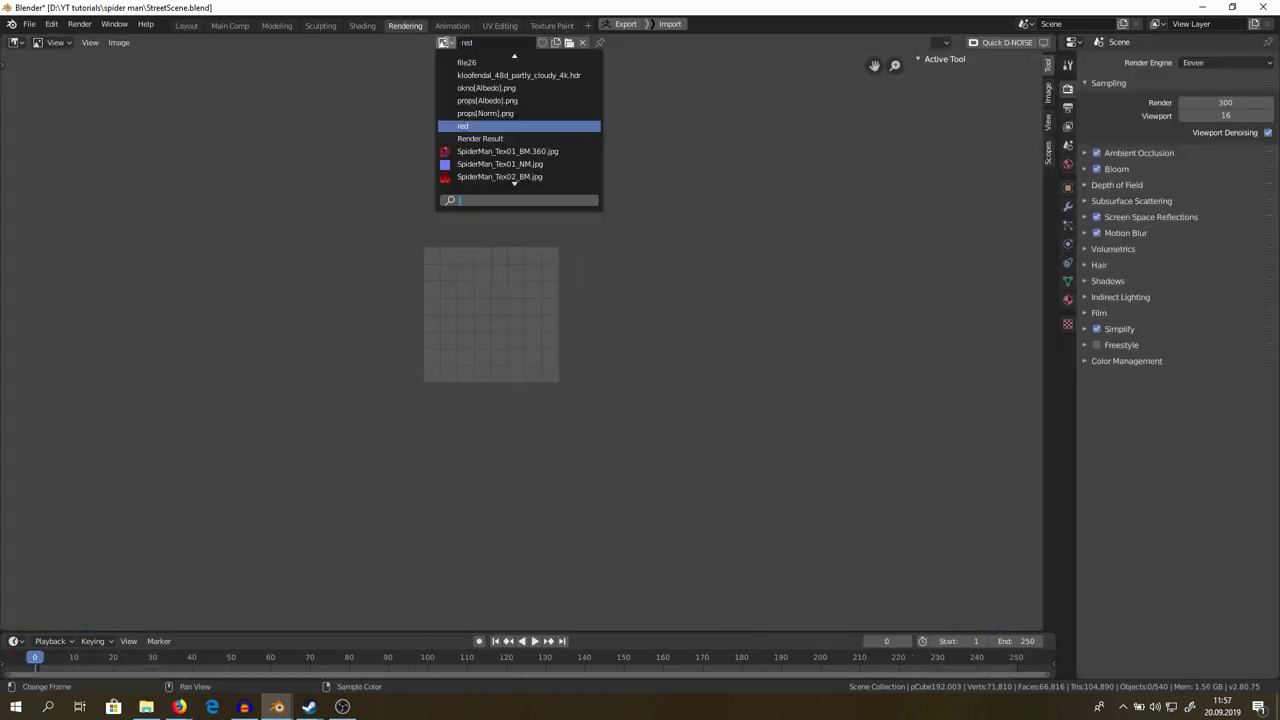
text(red)
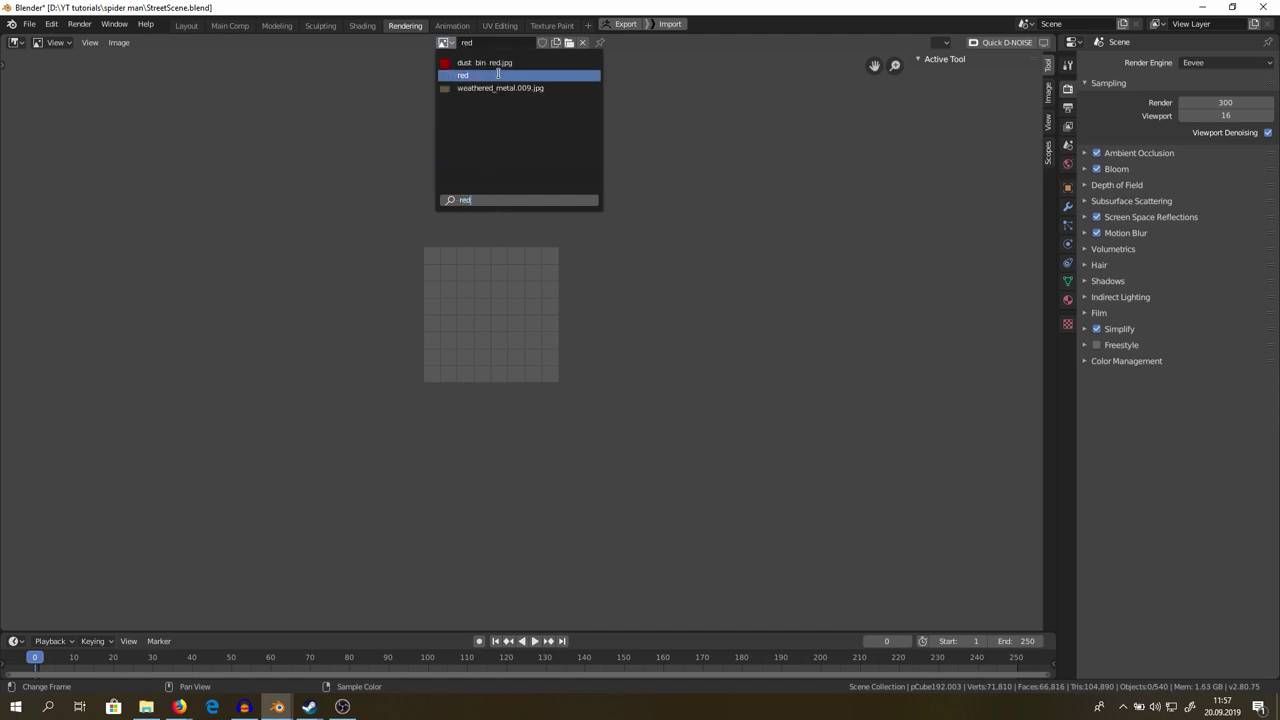
key(BackSpace)
text(n)
key(Return)
scroll(418, 397, down, 4)
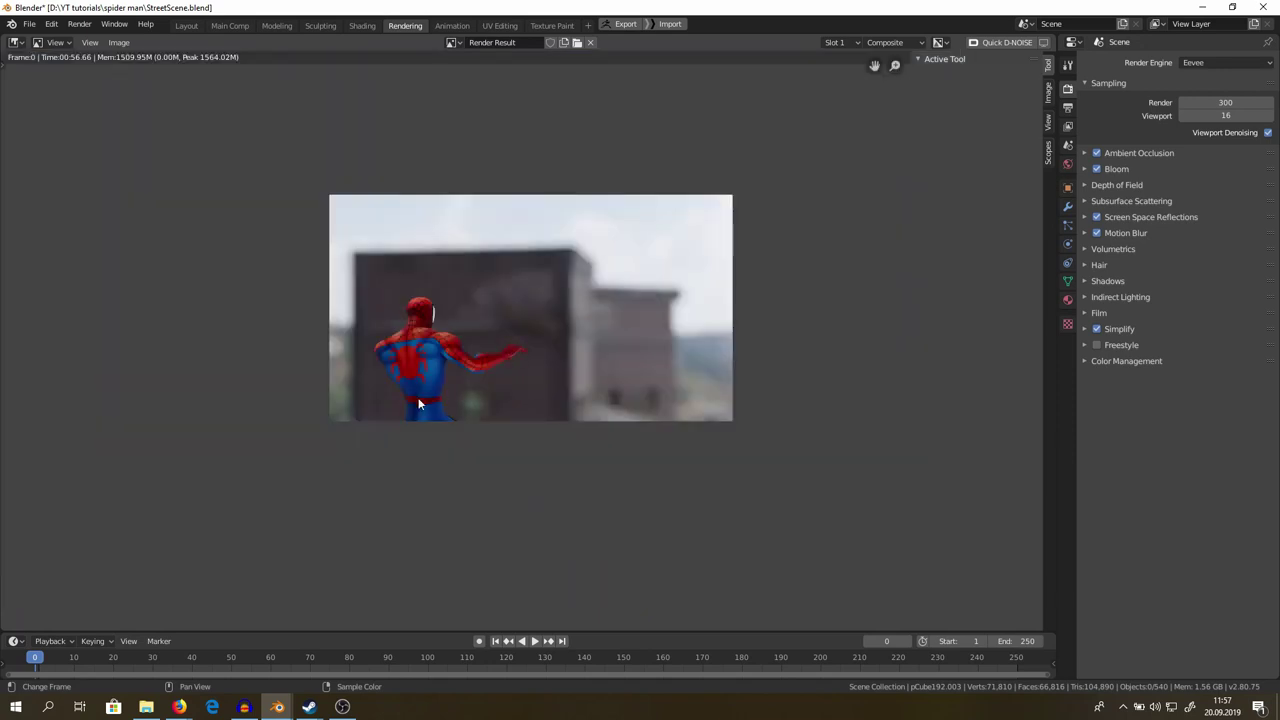
scroll(430, 400, up, 2)
middle_drag(810, 215, 759, 270)
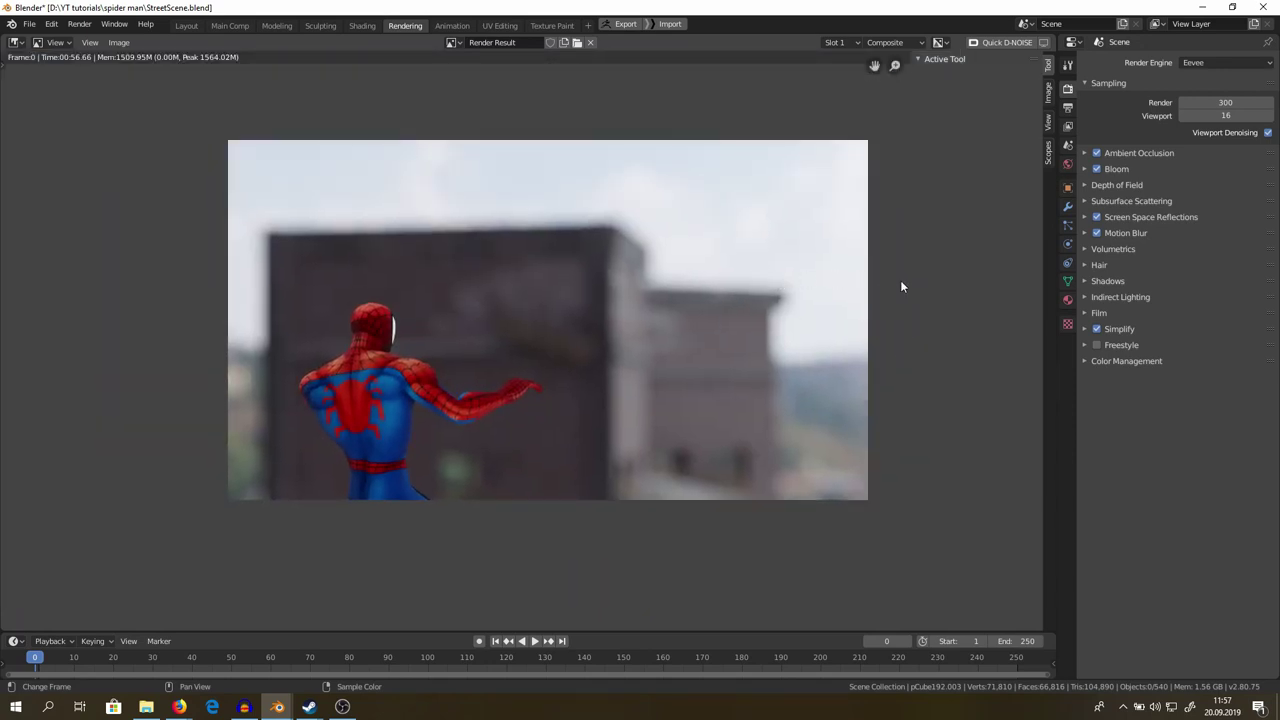
Preview the render with the Raw transform, then undo back to Filmic with High Contrast.
click(1107, 361)
click(1214, 402)
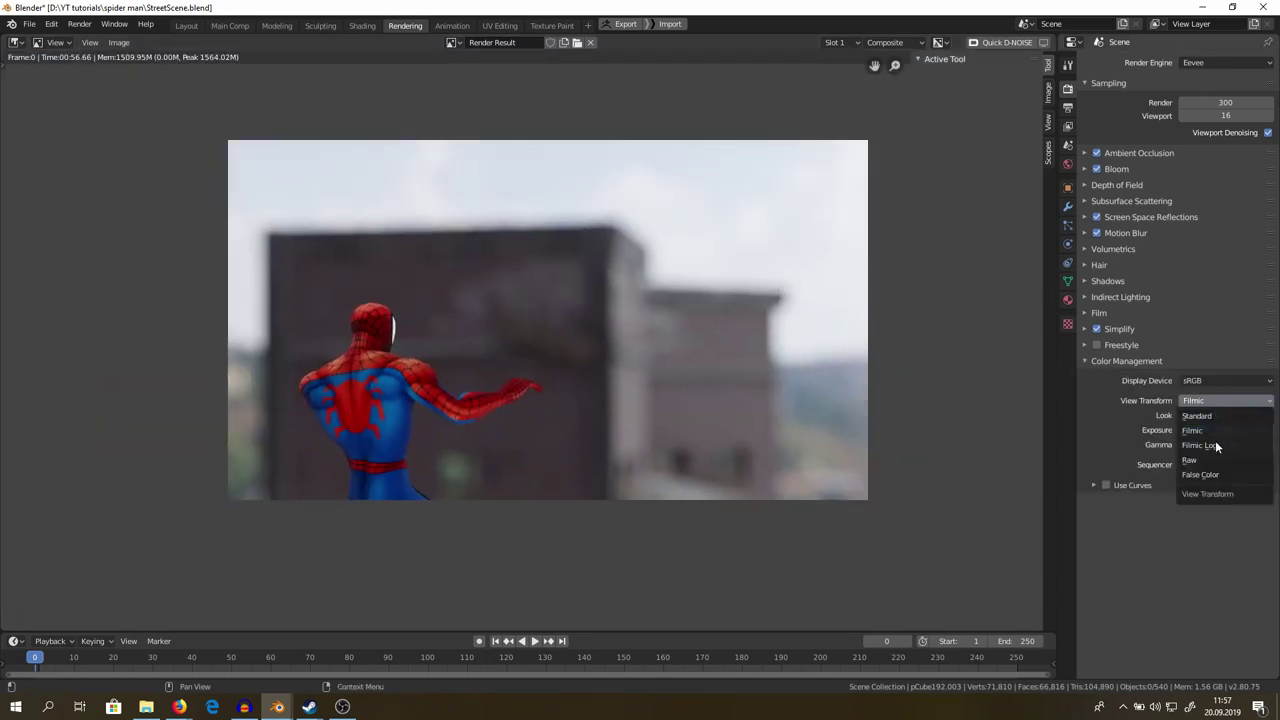
click(1216, 382)
click(1219, 382)
click(1216, 400)
click(1215, 459)
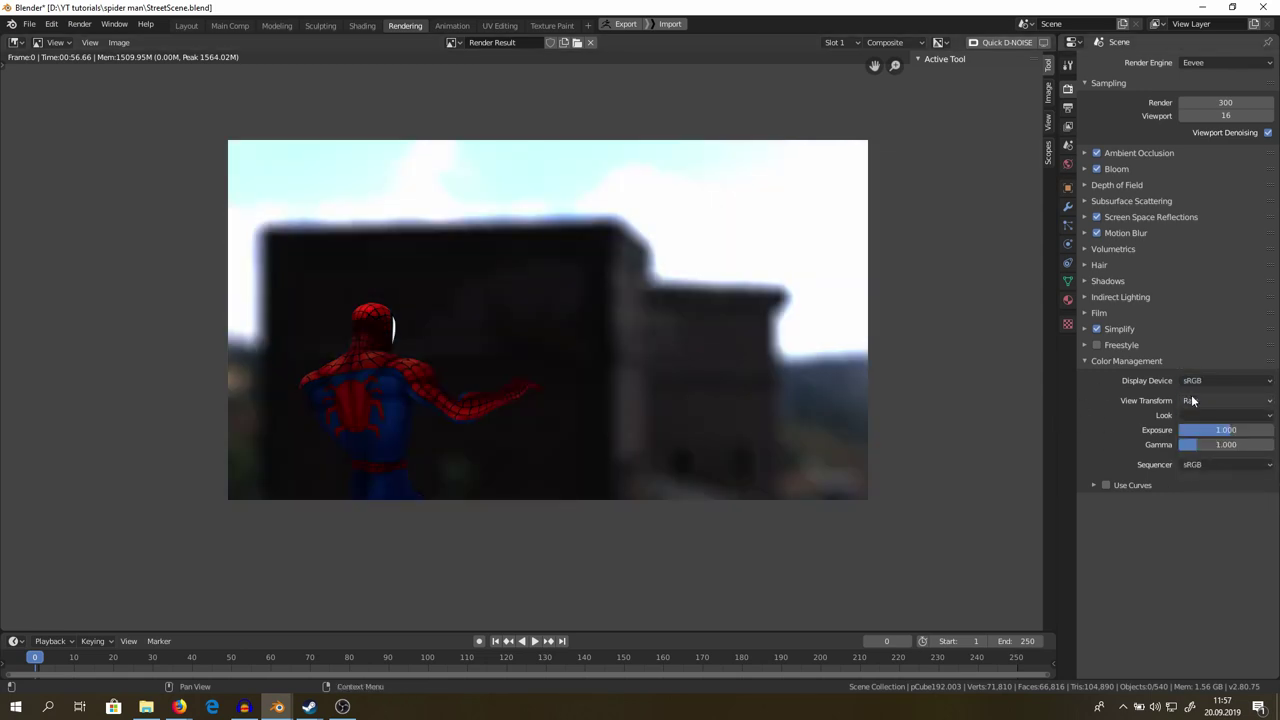
key(ctrl+z)
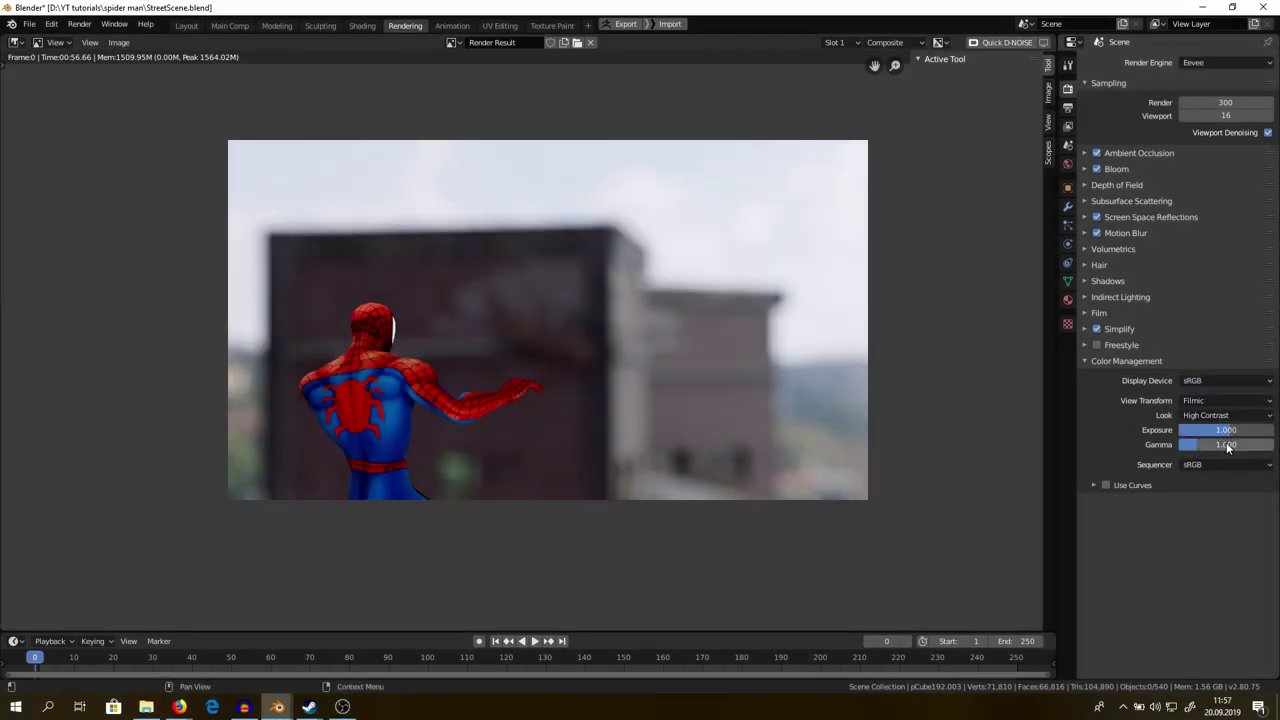
Enable custom curves, adjust shadows, highlights and midtones, then return to the Layout workspace.
click(1105, 485)
drag(1130, 591, 1221, 555)
click(1261, 549)
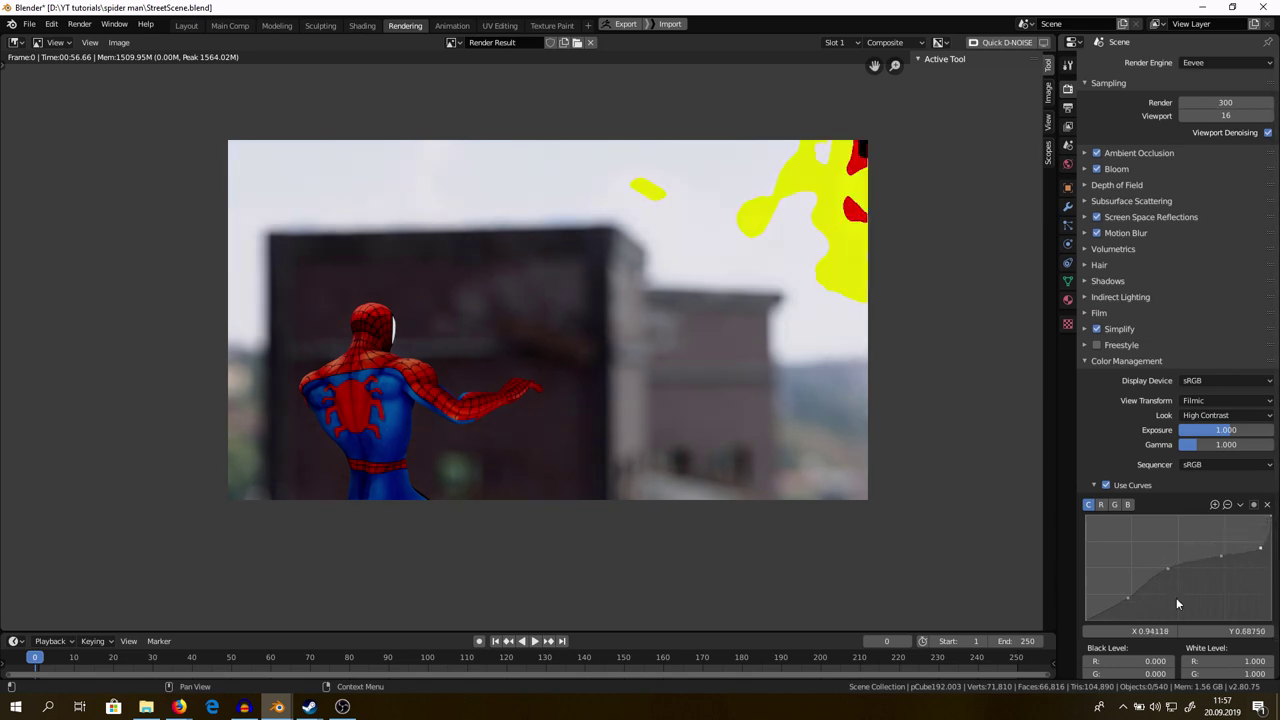
drag(1257, 549, 1252, 522)
click(1220, 556)
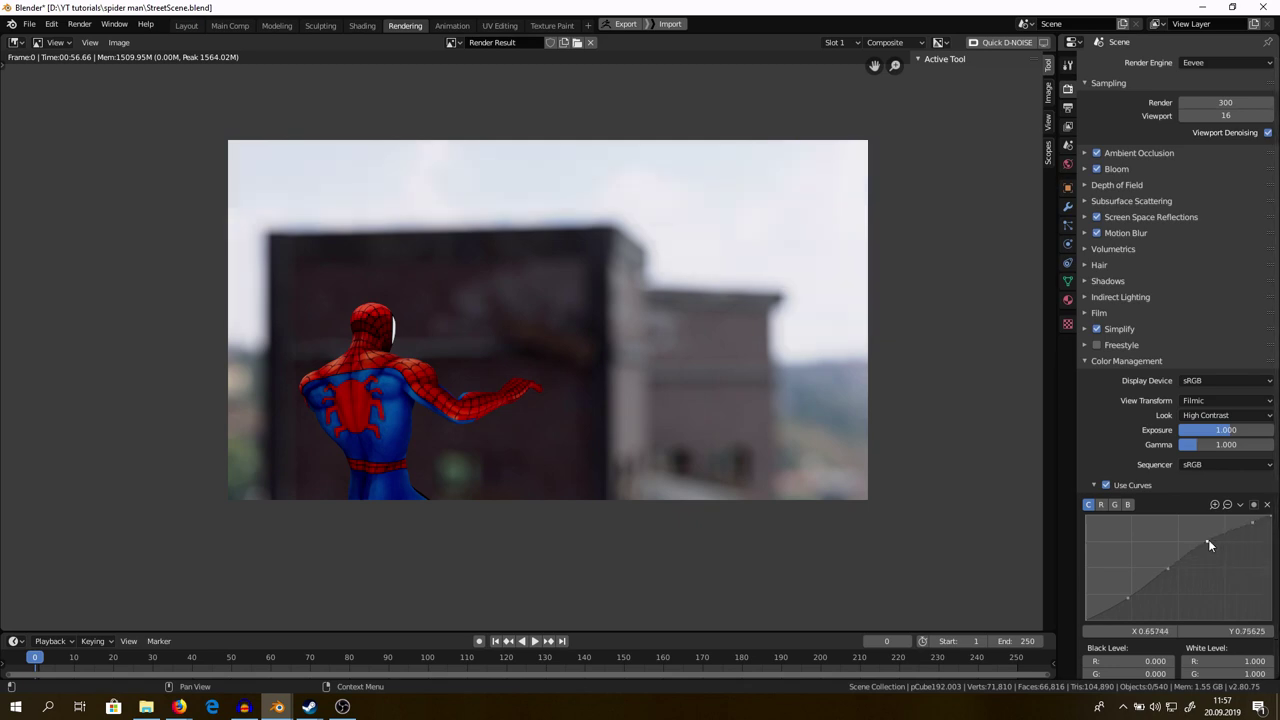
drag(1221, 555, 1227, 566)
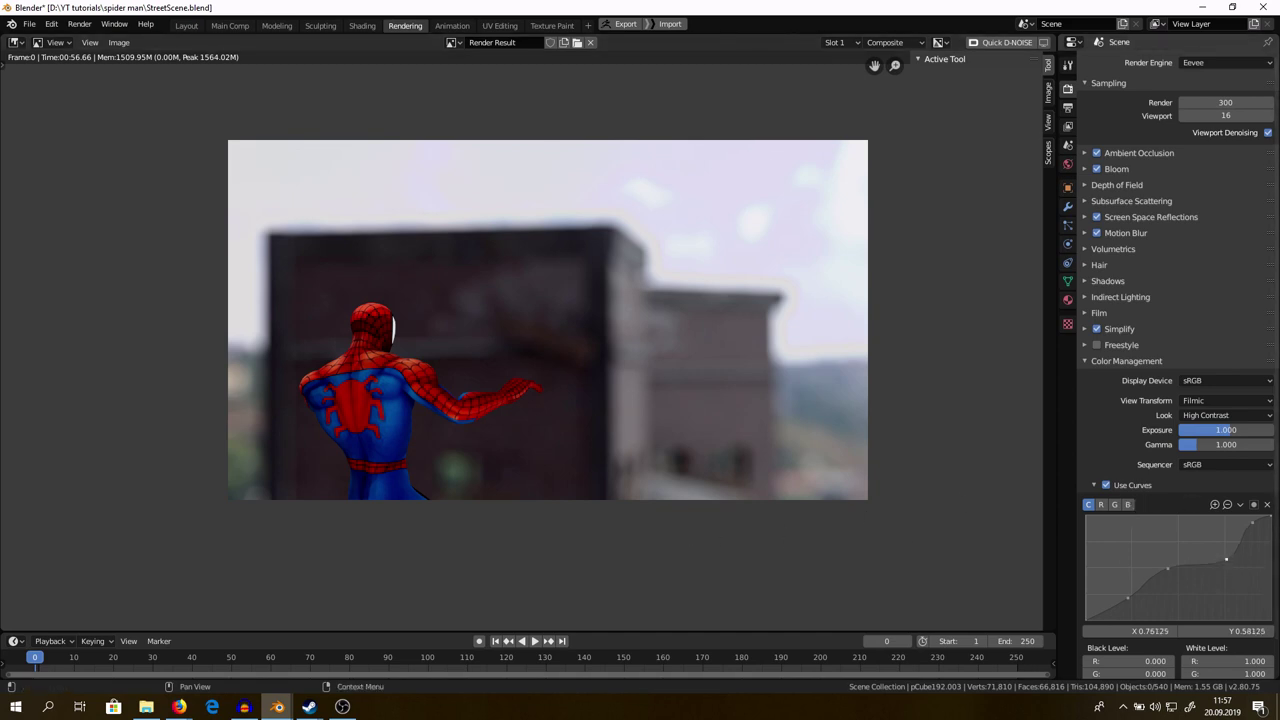
drag(1225, 566, 1213, 542)
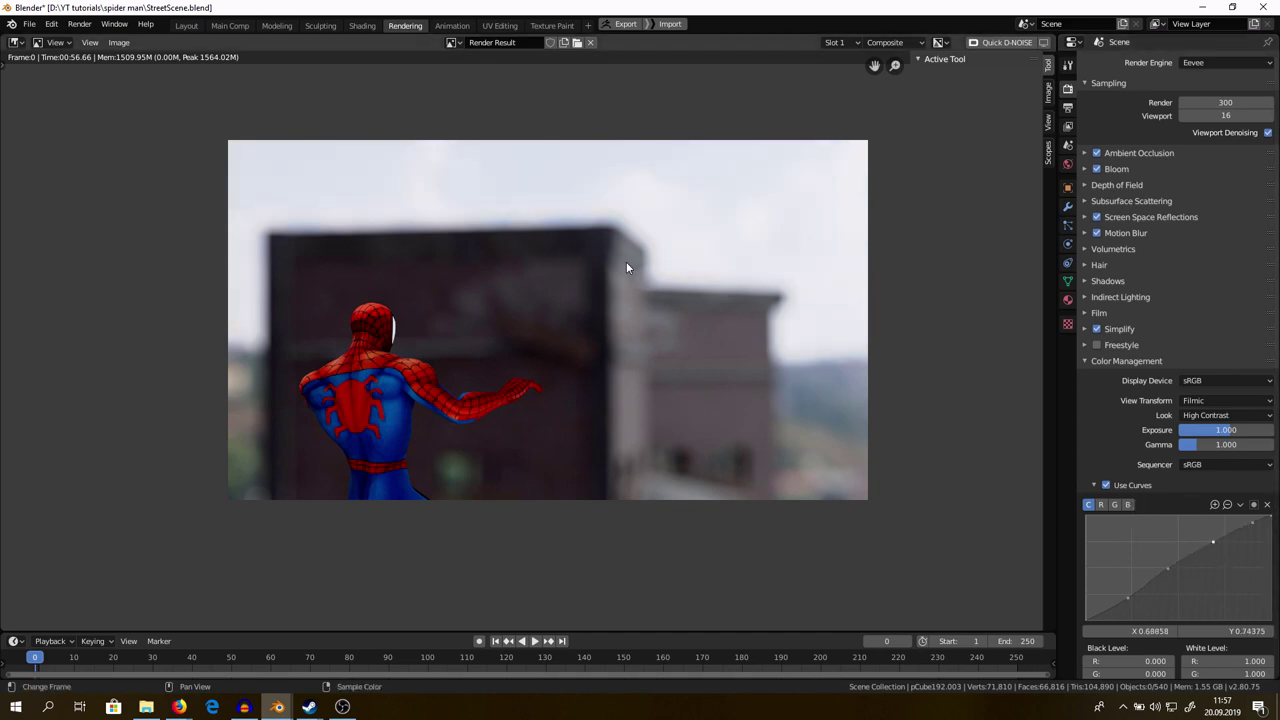
click(186, 25)
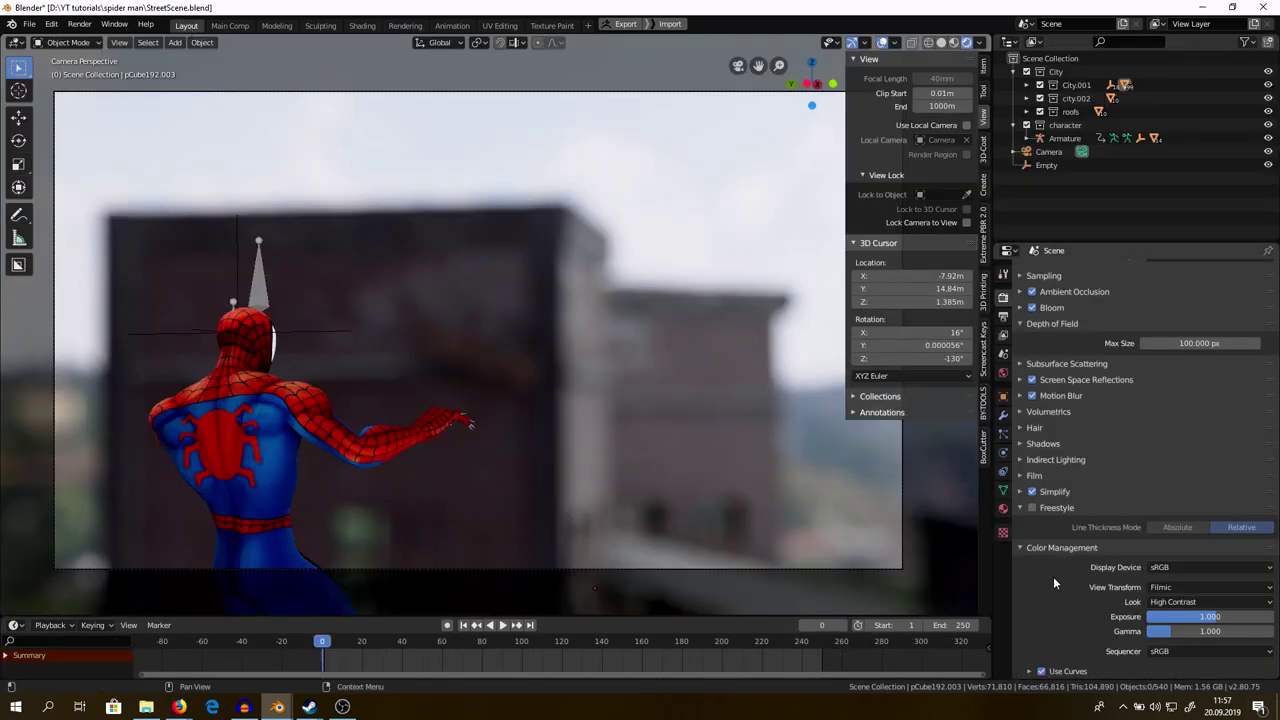
Collapse Color Management and turn off Simplify.
scroll(1055, 552, up, 1)
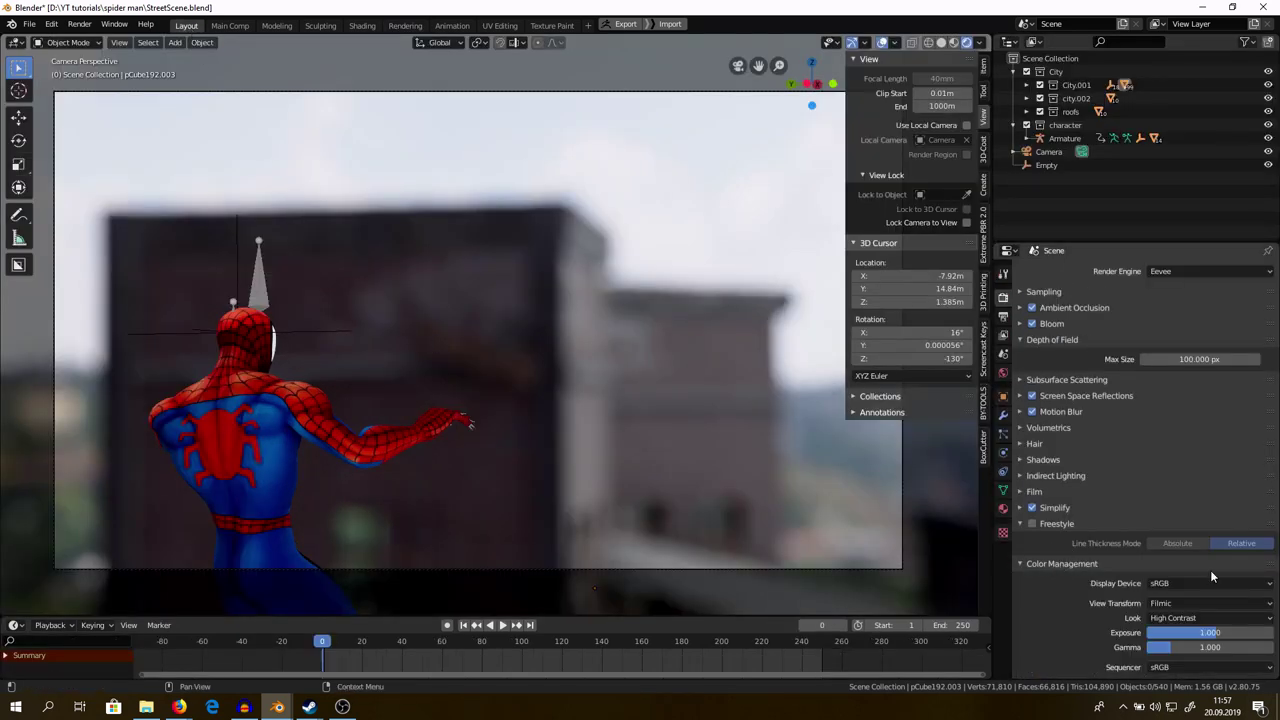
click(1052, 563)
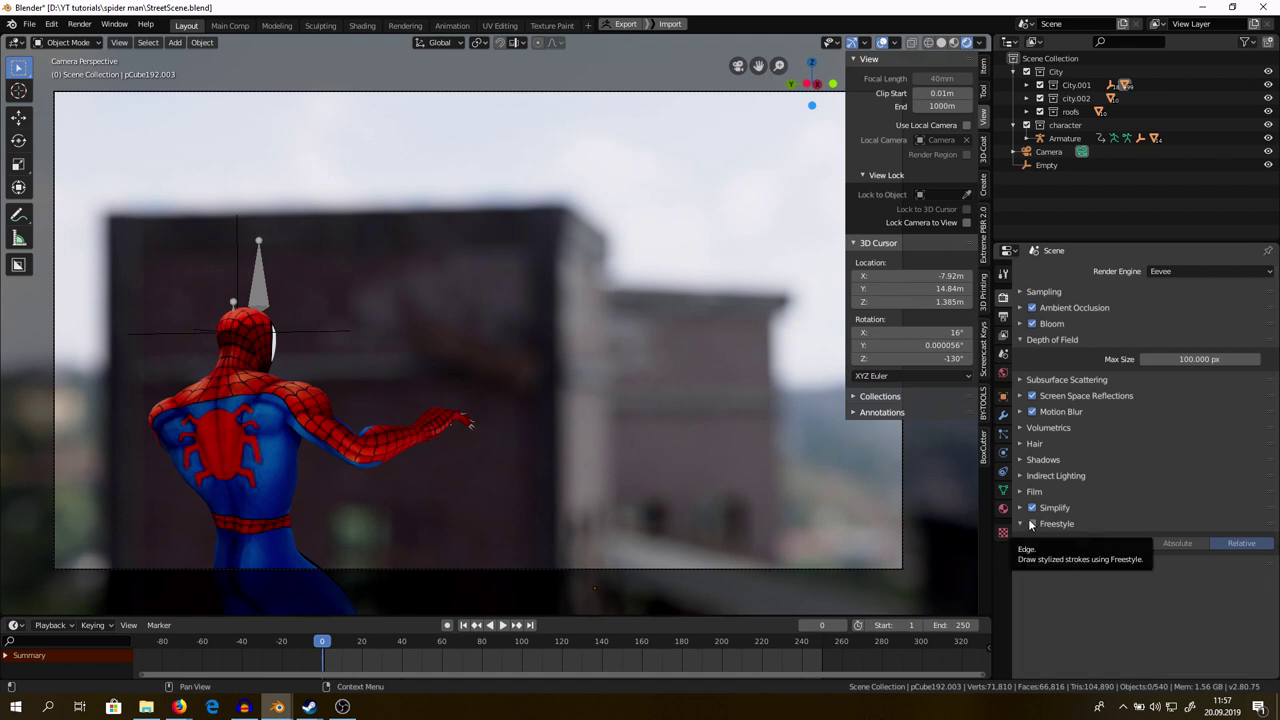
click(1026, 526)
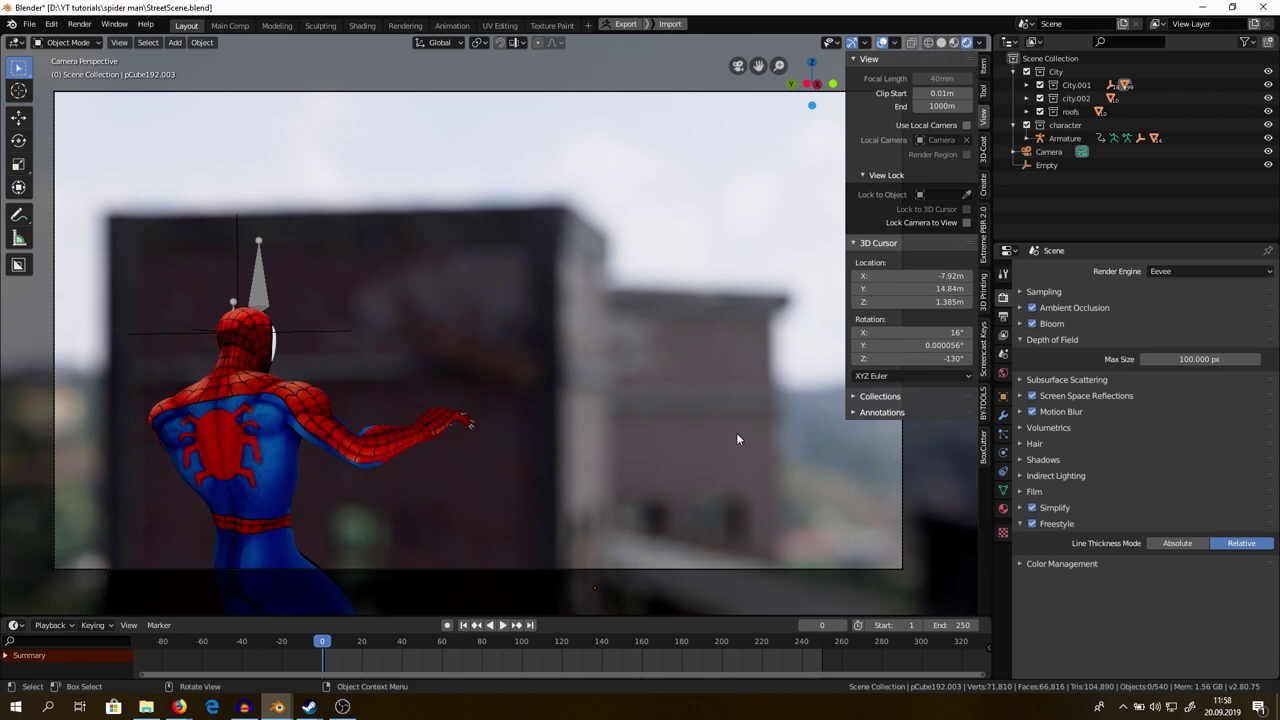
Look through the Simplify and Indirect Lighting panels, then expand the Shadows panel.
click(1021, 508)
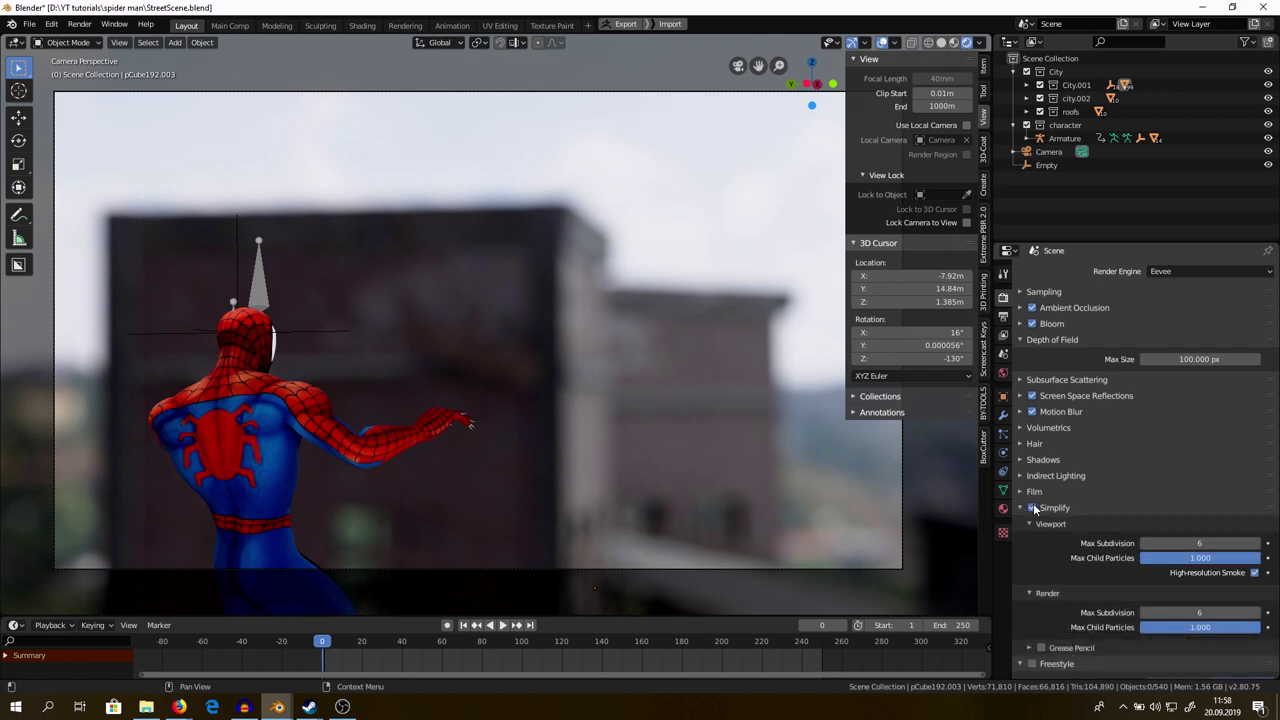
scroll(1040, 508, down, 1)
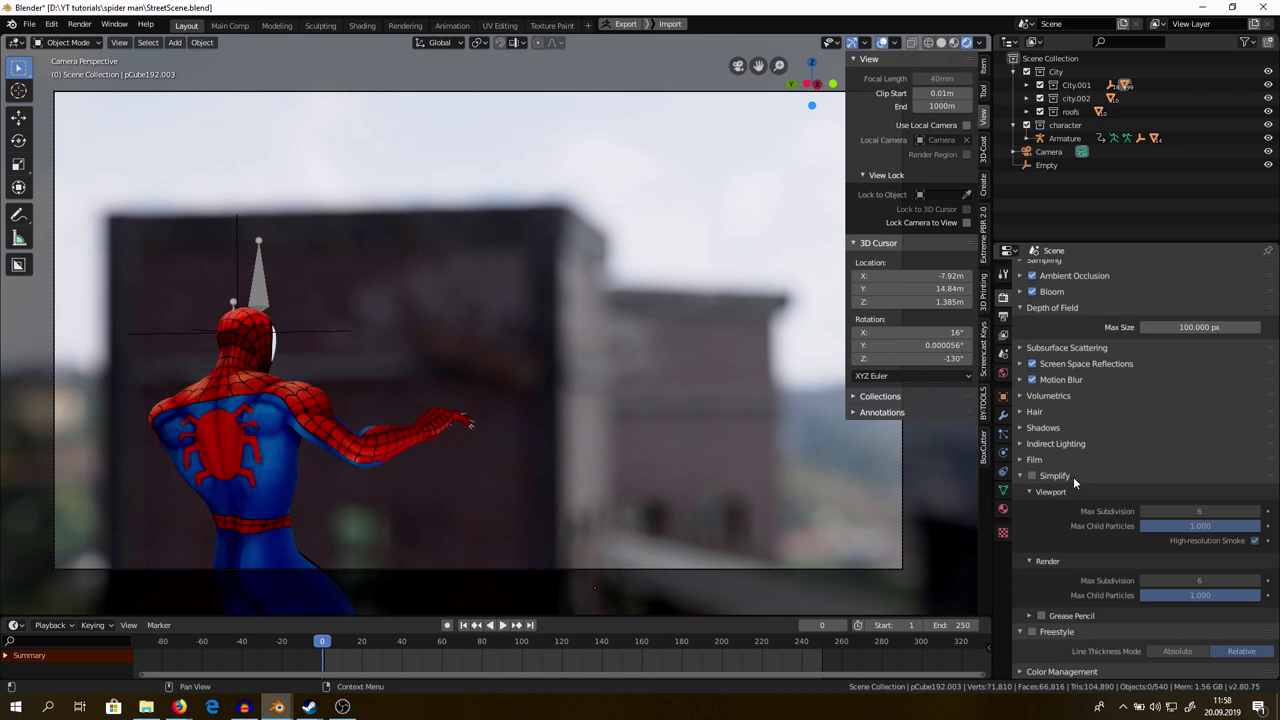
click(1073, 476)
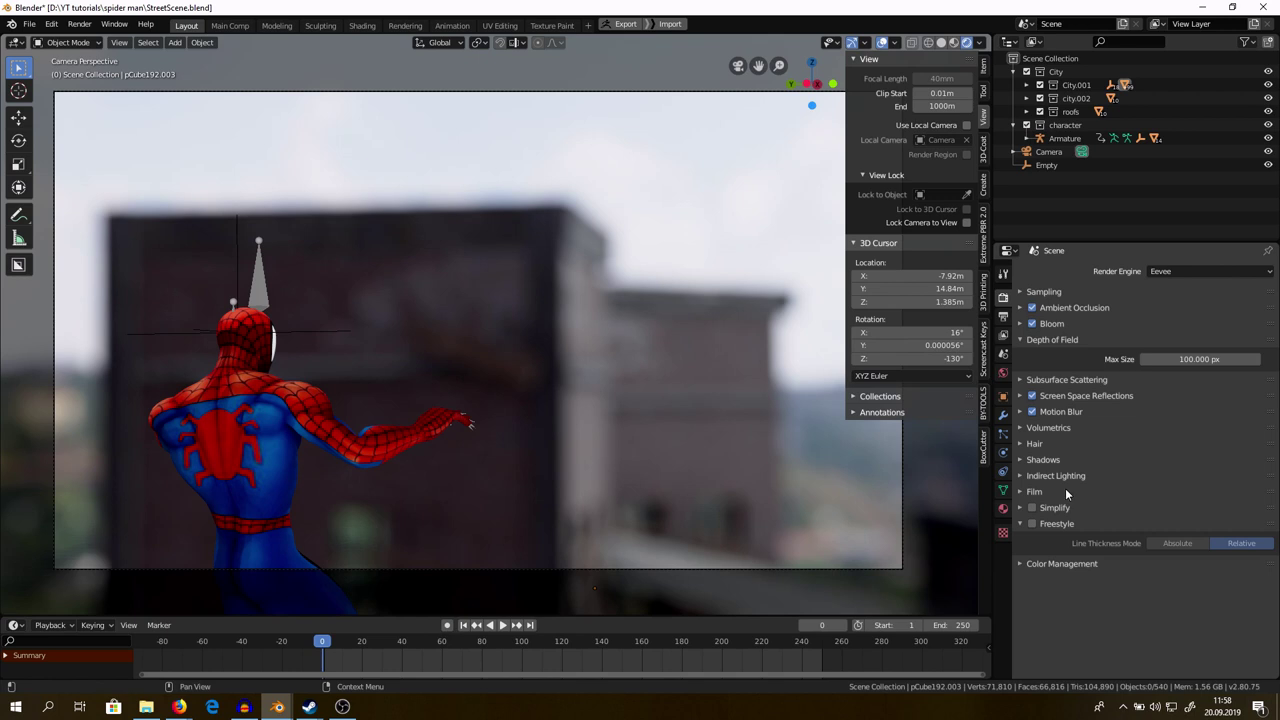
click(1067, 477)
click(1068, 476)
click(1066, 456)
Change shadow Cube Size and Cascade Size from 4096px to 2048px and tick High Bitdepth.
click(1063, 456)
click(1063, 456)
click(1063, 456)
click(1063, 456)
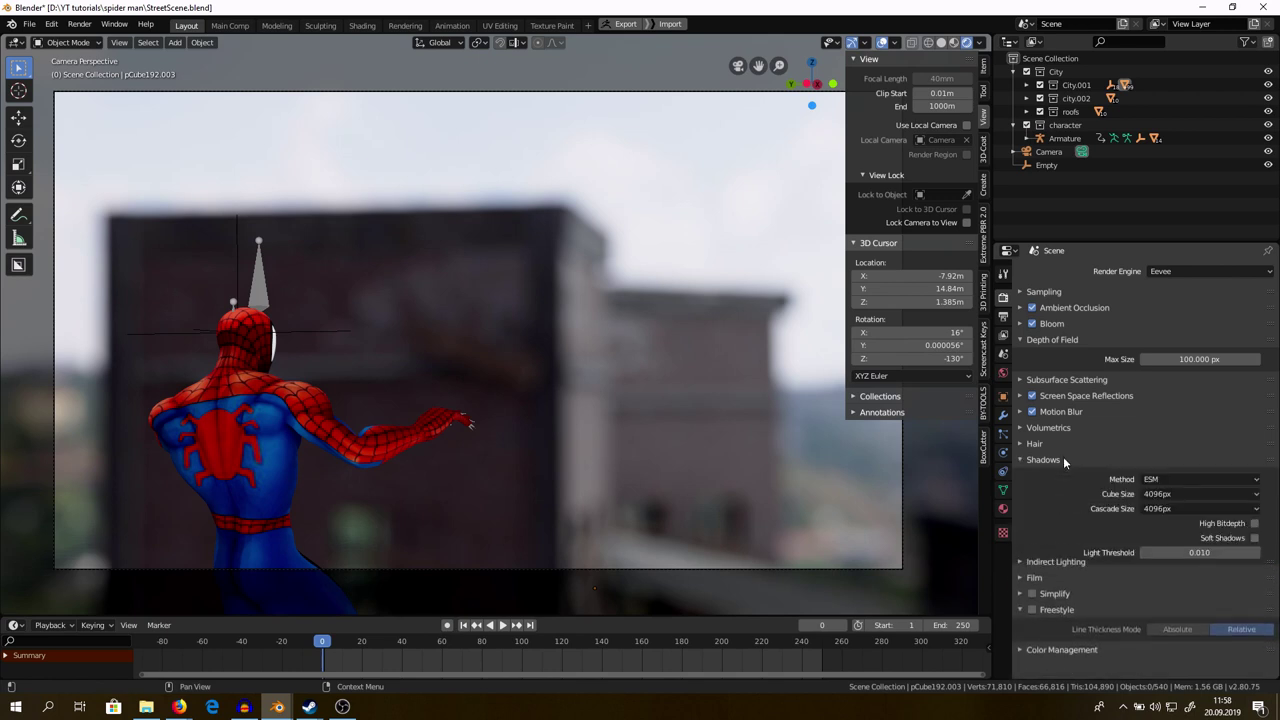
click(1187, 491)
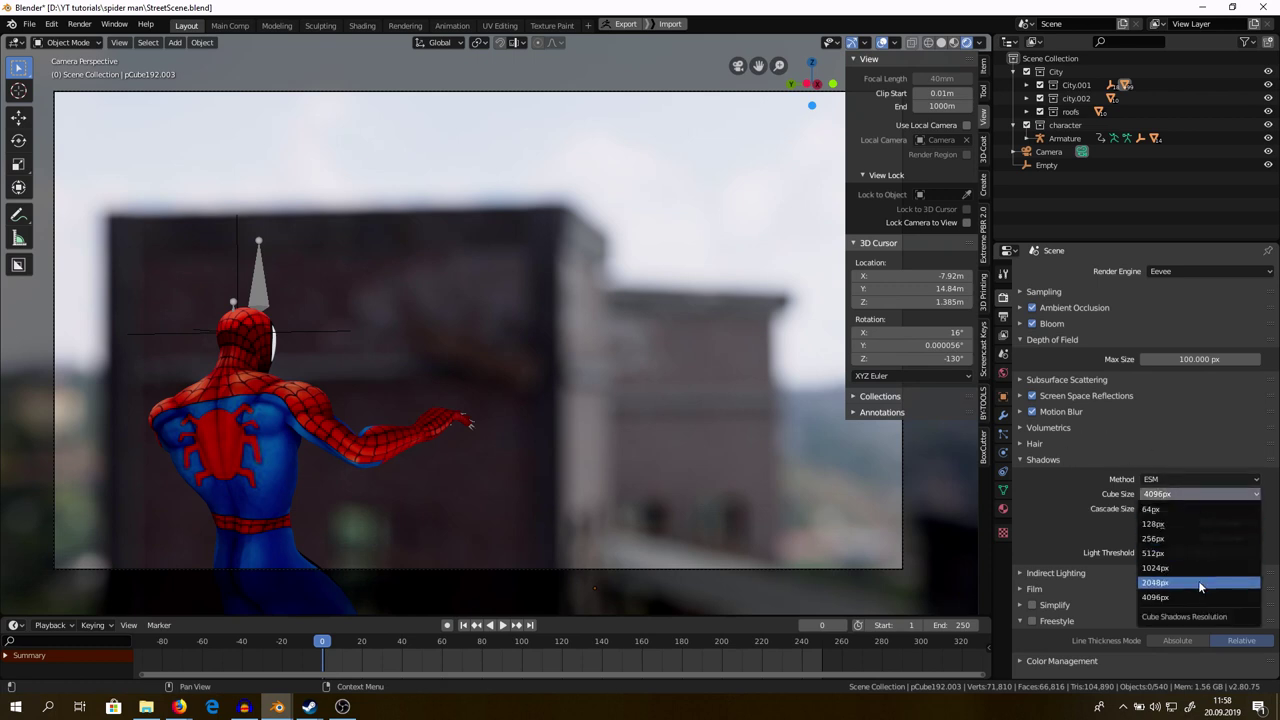
click(1198, 581)
click(1158, 509)
click(1169, 596)
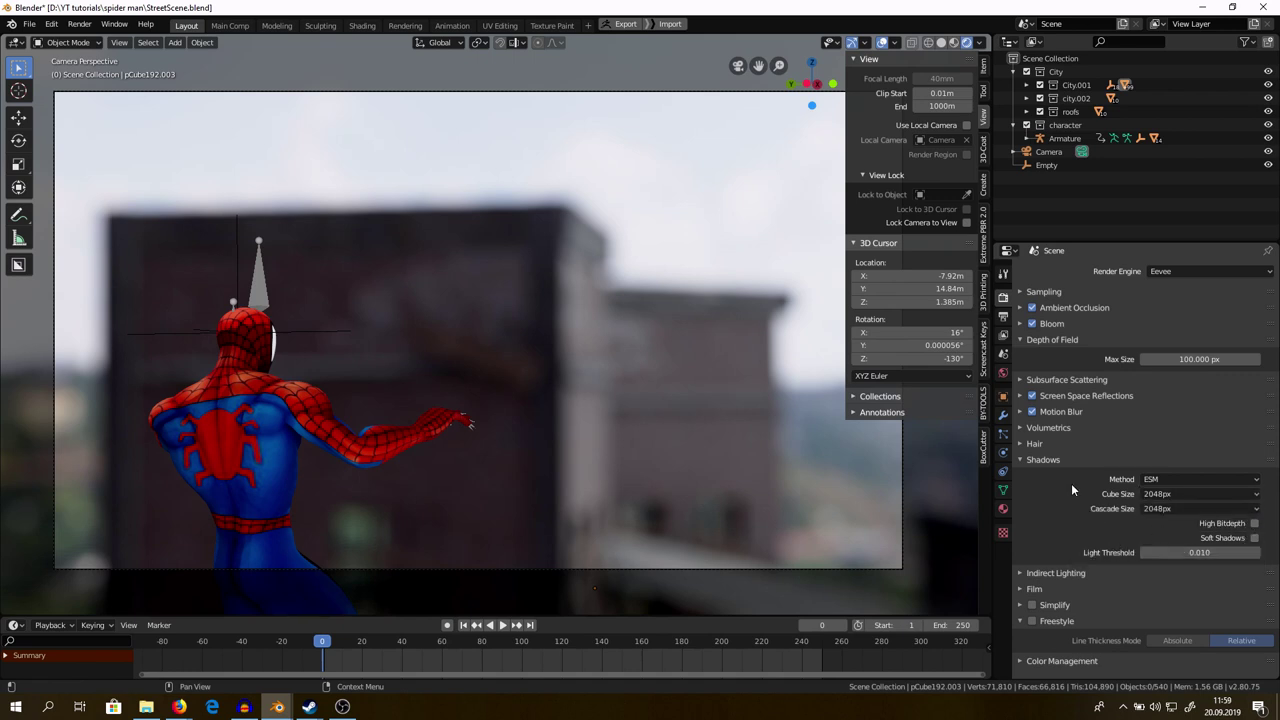
click(1257, 525)
Collapse Shadows, glance at Hair and Volumetrics, and turn off Motion Blur.
click(1056, 460)
click(1054, 443)
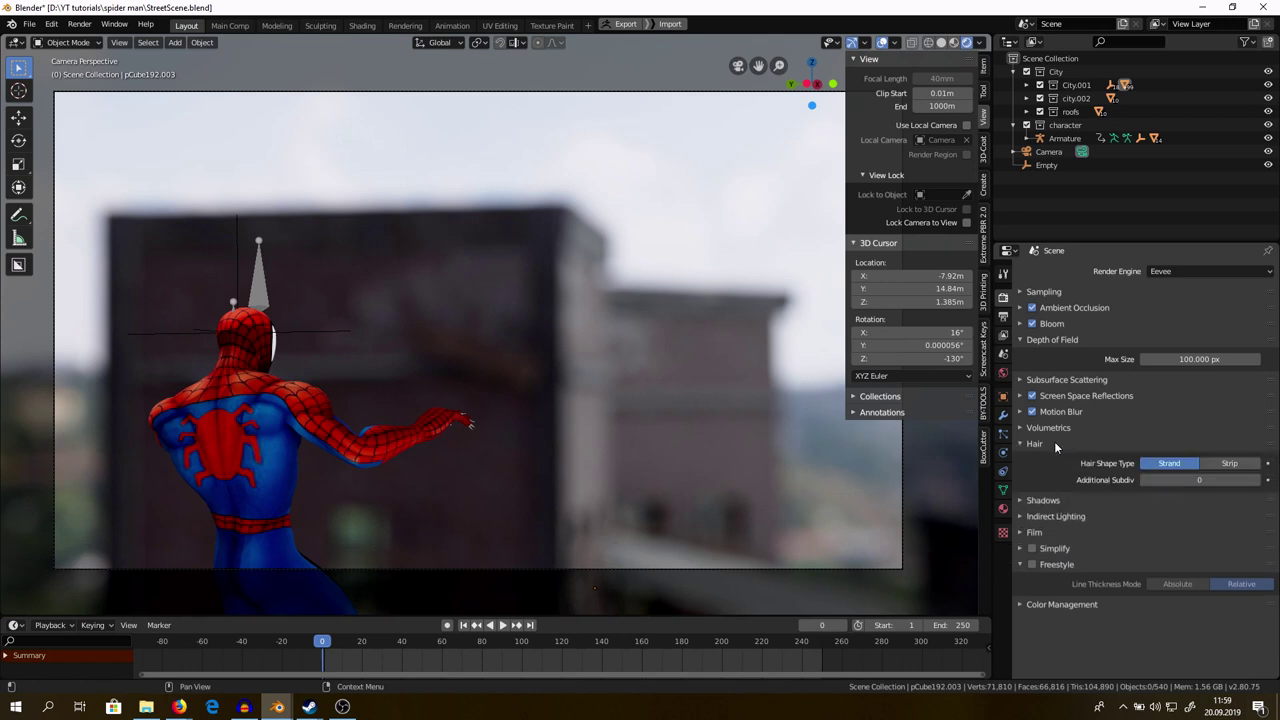
click(1054, 441)
click(1053, 425)
click(1047, 430)
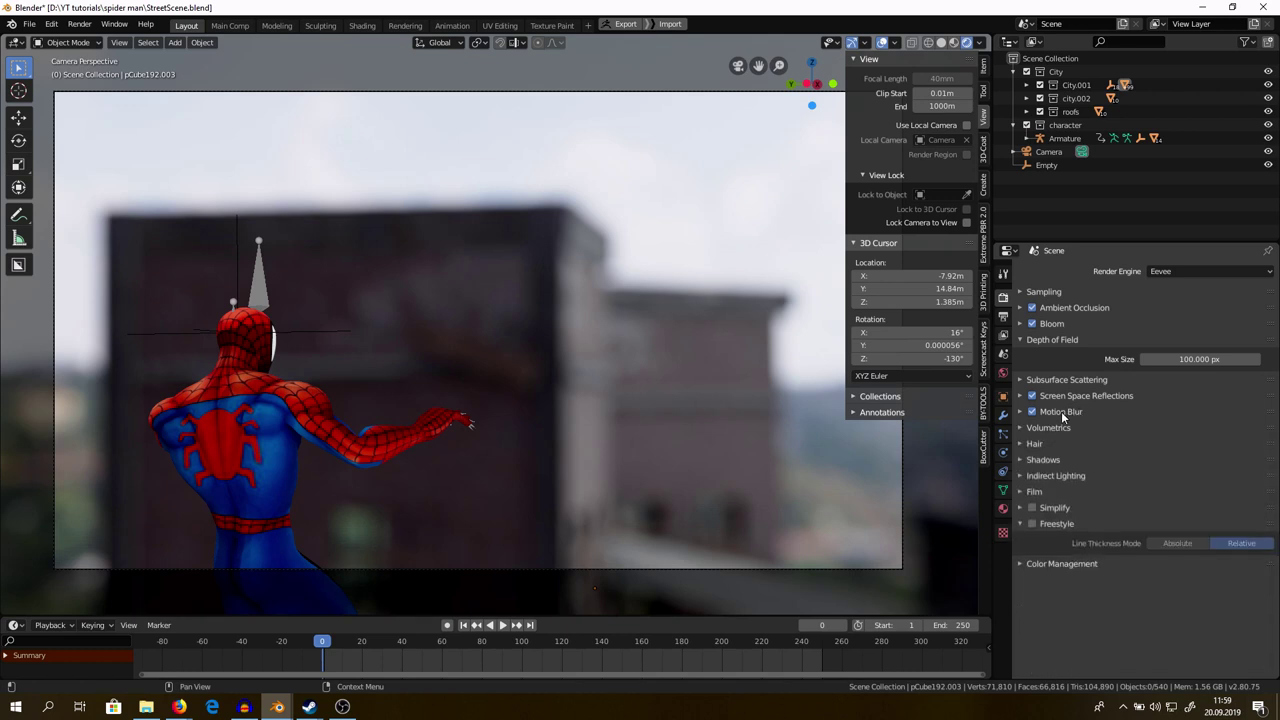
click(1059, 411)
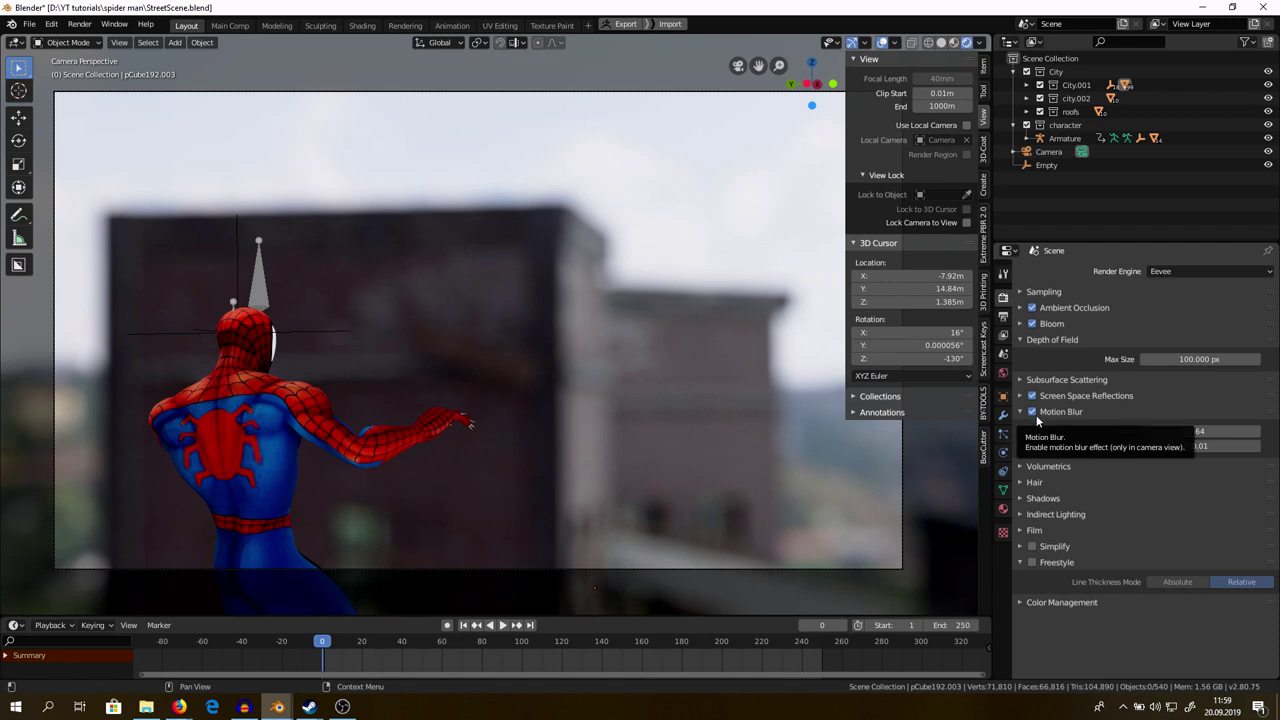
click(1036, 414)
click(1070, 410)
Toggle Screen Space Reflections off and back on so it stays enabled.
click(1082, 396)
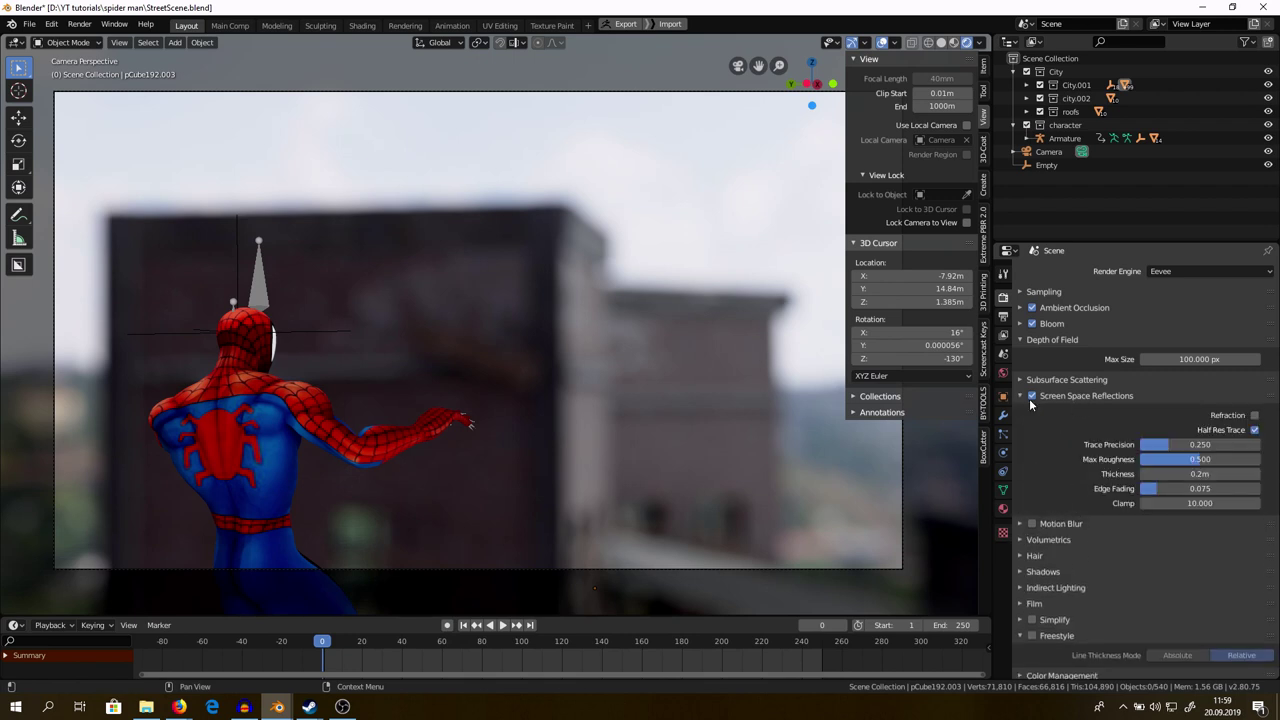
click(1032, 396)
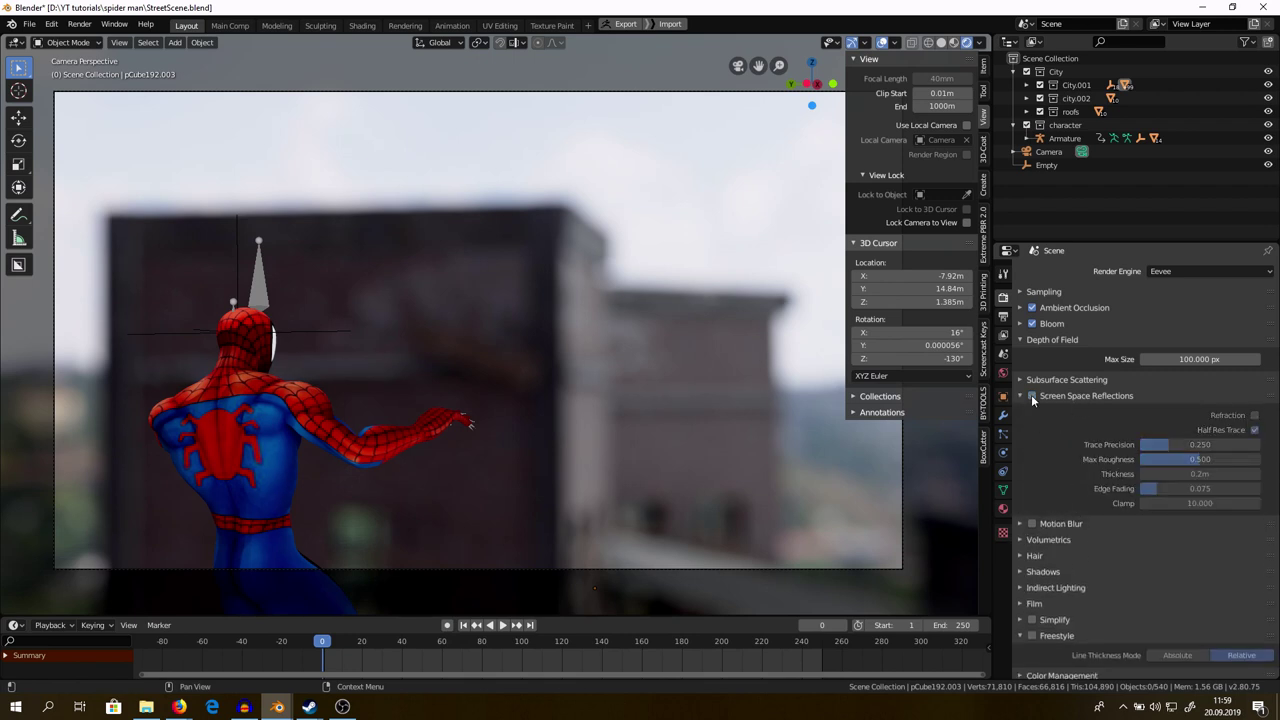
click(1032, 397)
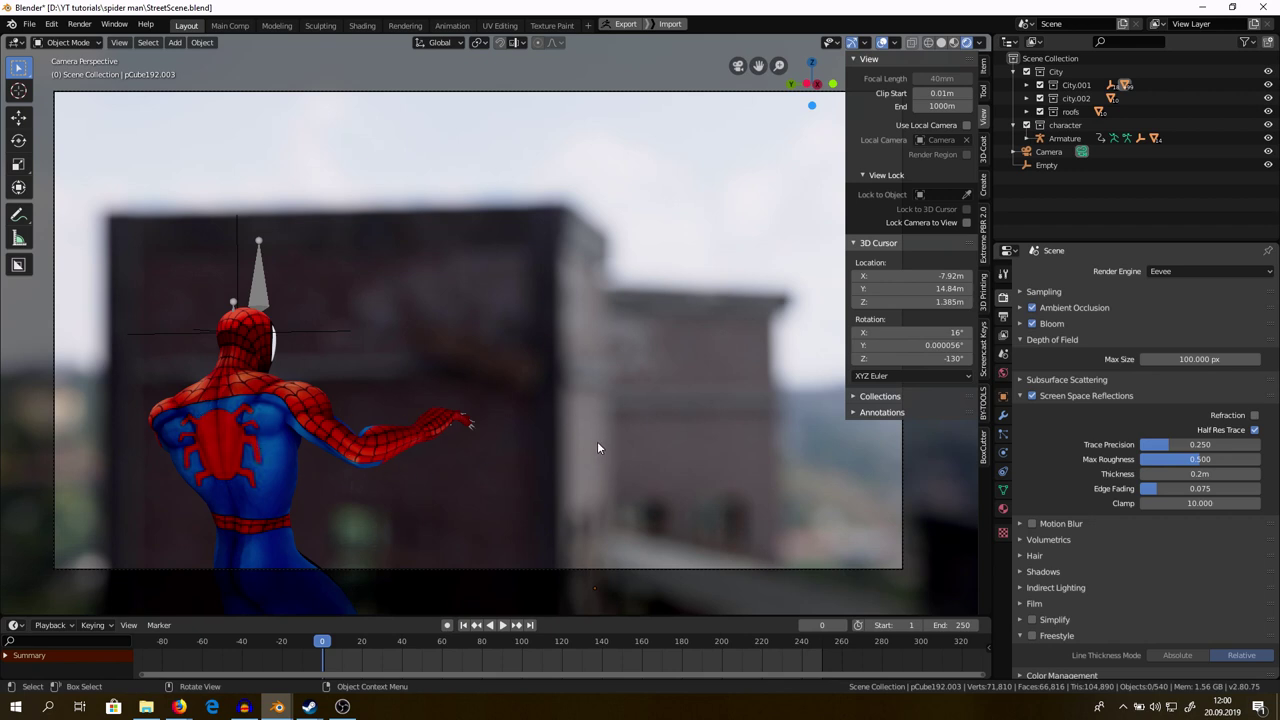
Tint the bloom colour pink and set the bloom threshold to 0.417.
click(1020, 395)
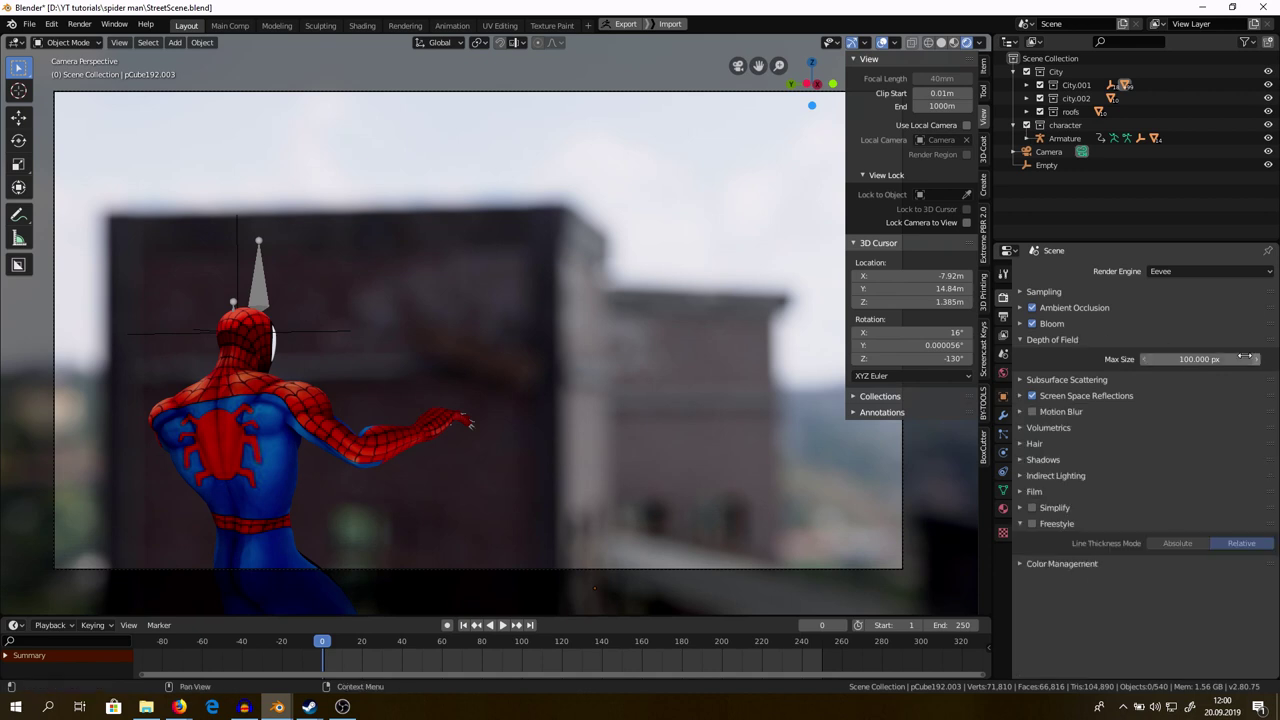
click(1039, 340)
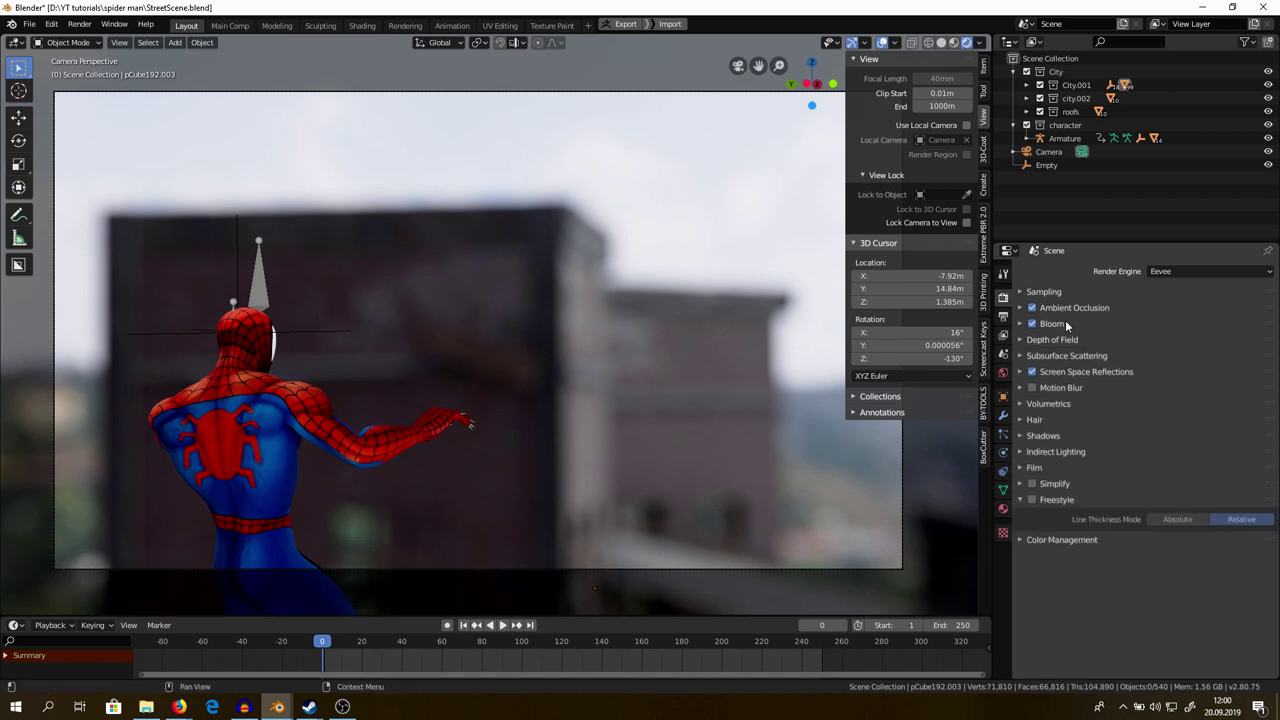
click(1067, 325)
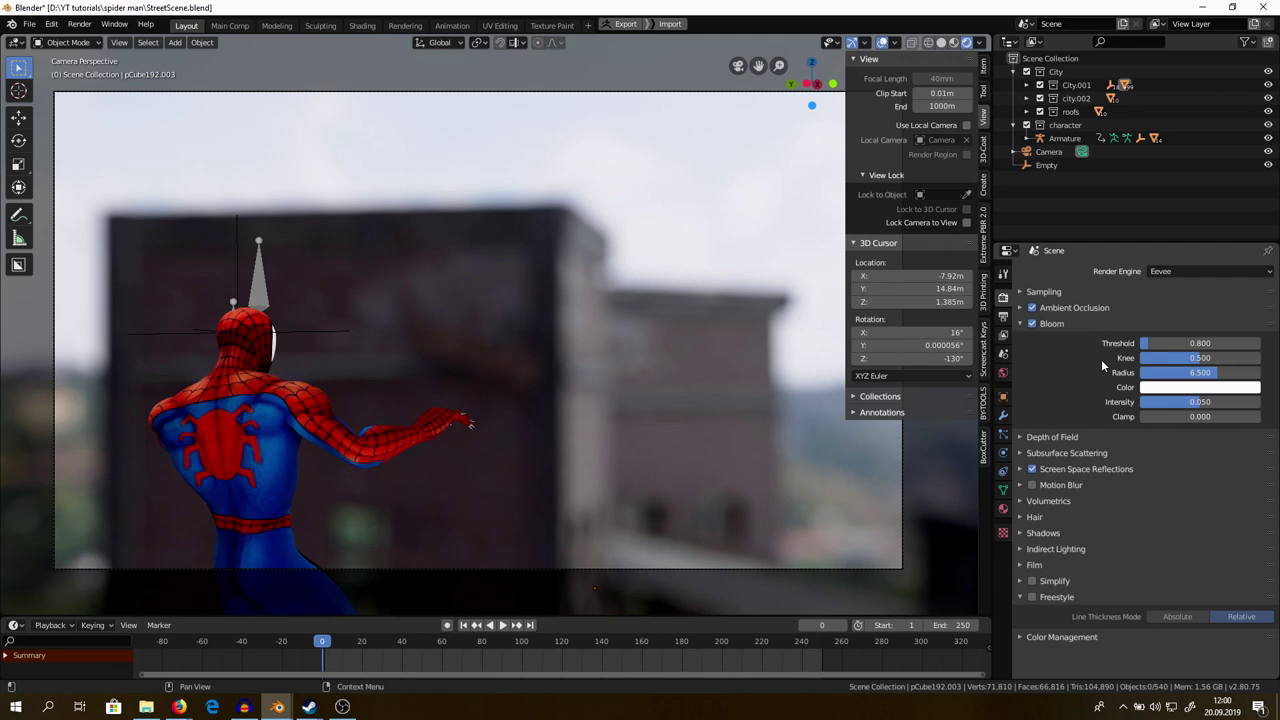
click(1182, 387)
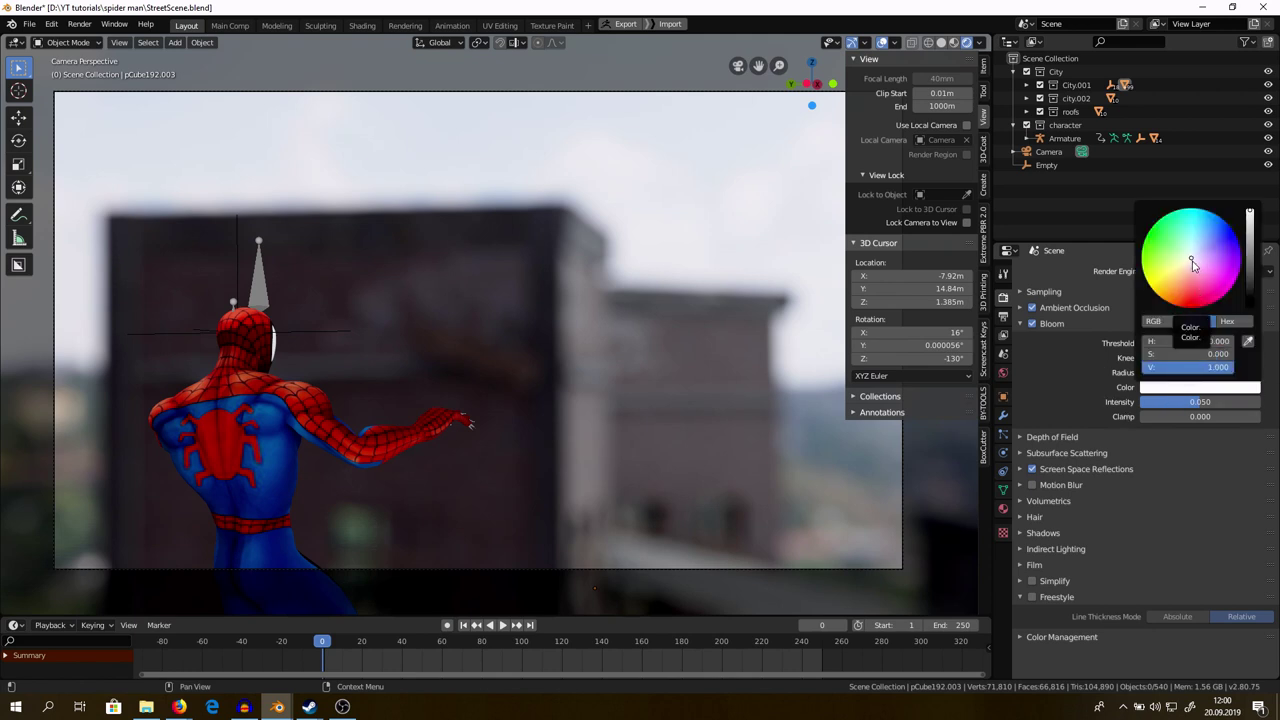
drag(1191, 261, 1207, 270)
drag(1148, 342, 1126, 342)
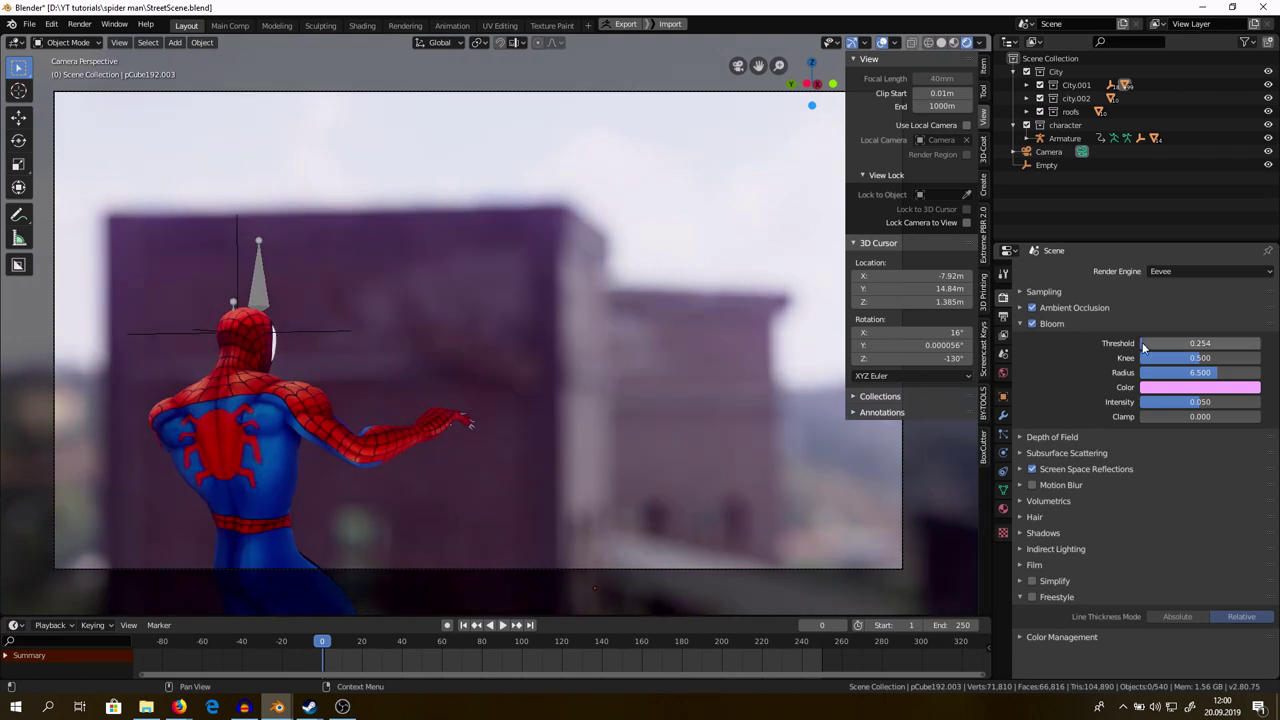
drag(1126, 342, 1142, 342)
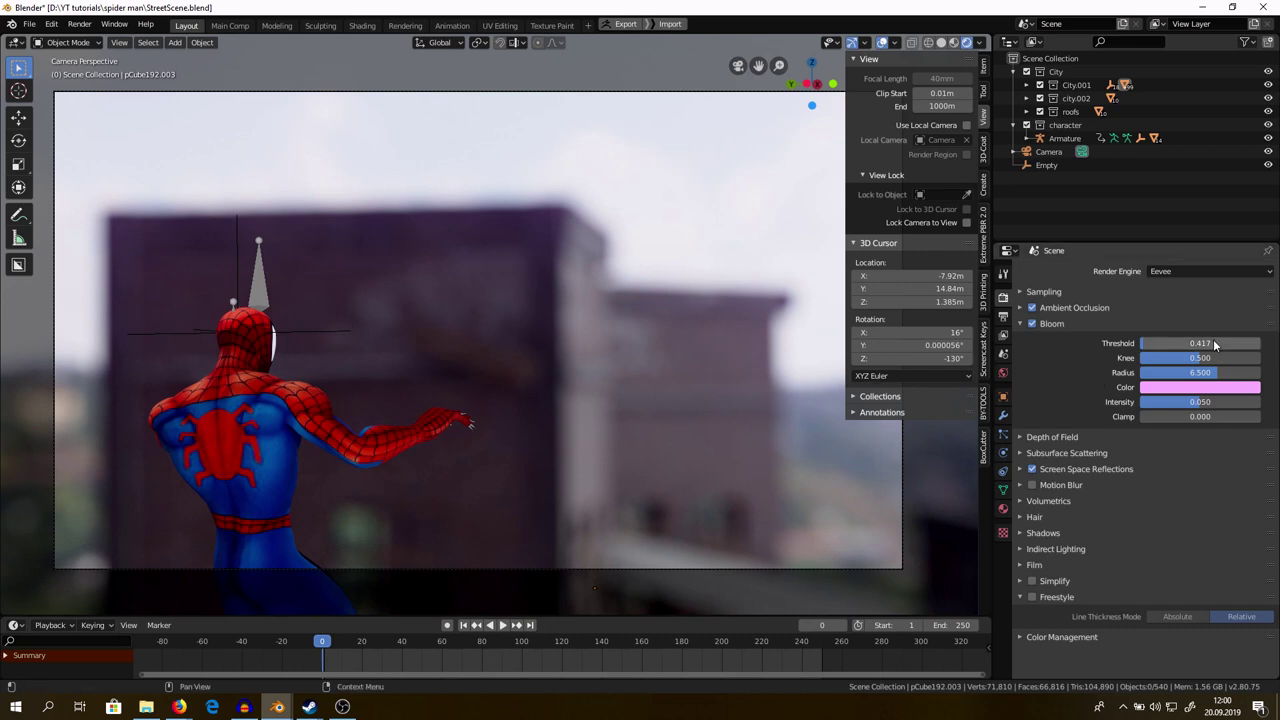
Disable bloom and show the Ambient Occlusion settings instead.
click(1032, 326)
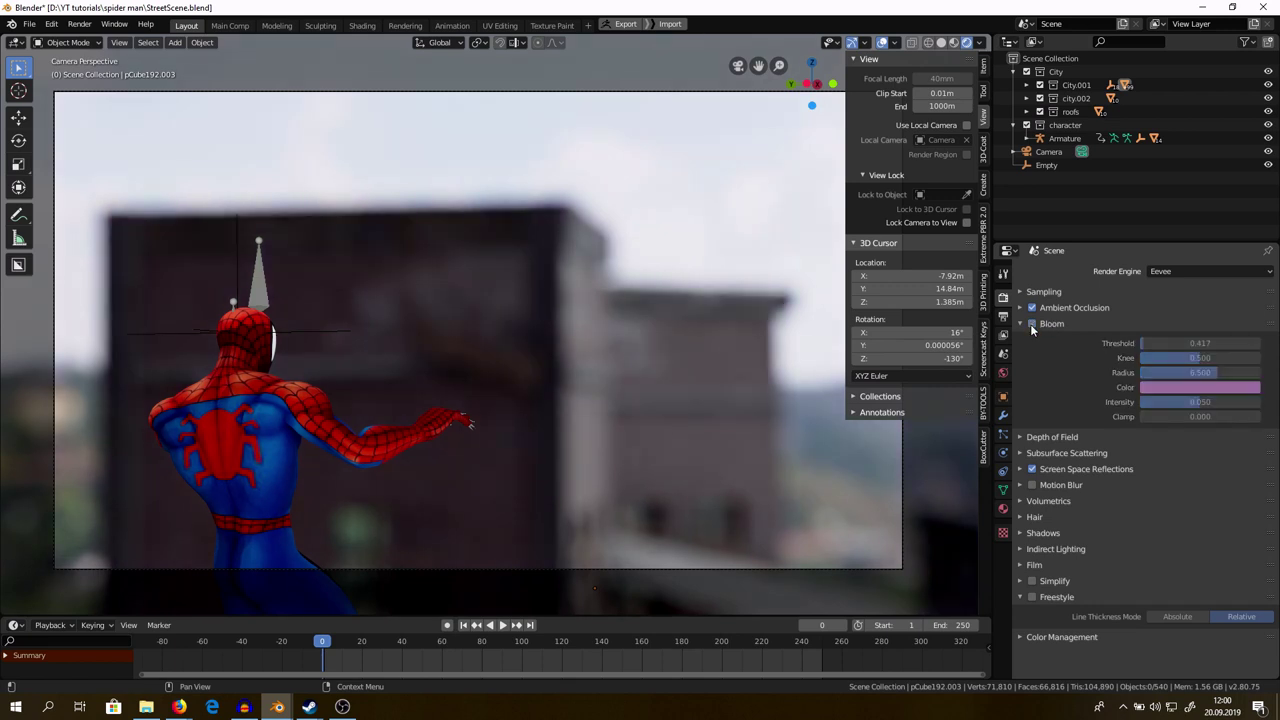
click(1074, 325)
click(1083, 305)
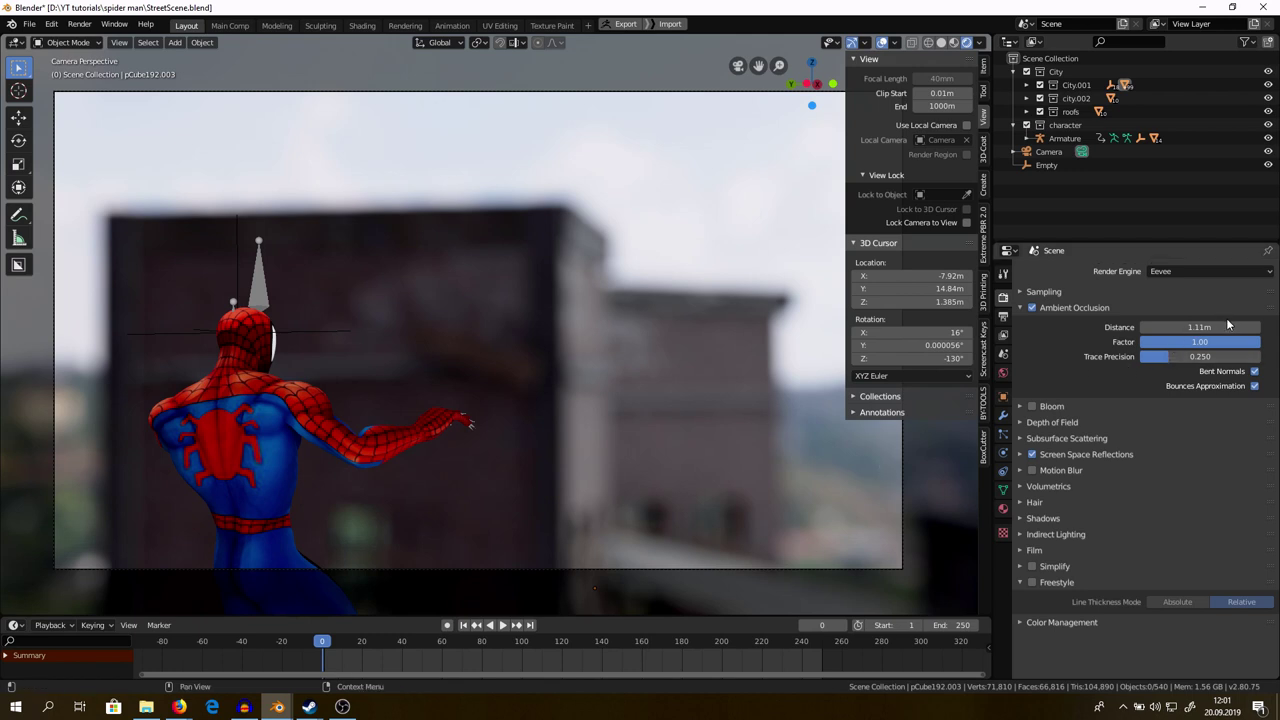
Set ambient occlusion distance to 0.46m and Eevee render samples from 300 to 64.
mouse_move(1230, 326)
mouse_down()
mouse_move(1134, 327)
mouse_move(1230, 327)
mouse_up()
ctrl+click(1118, 290)
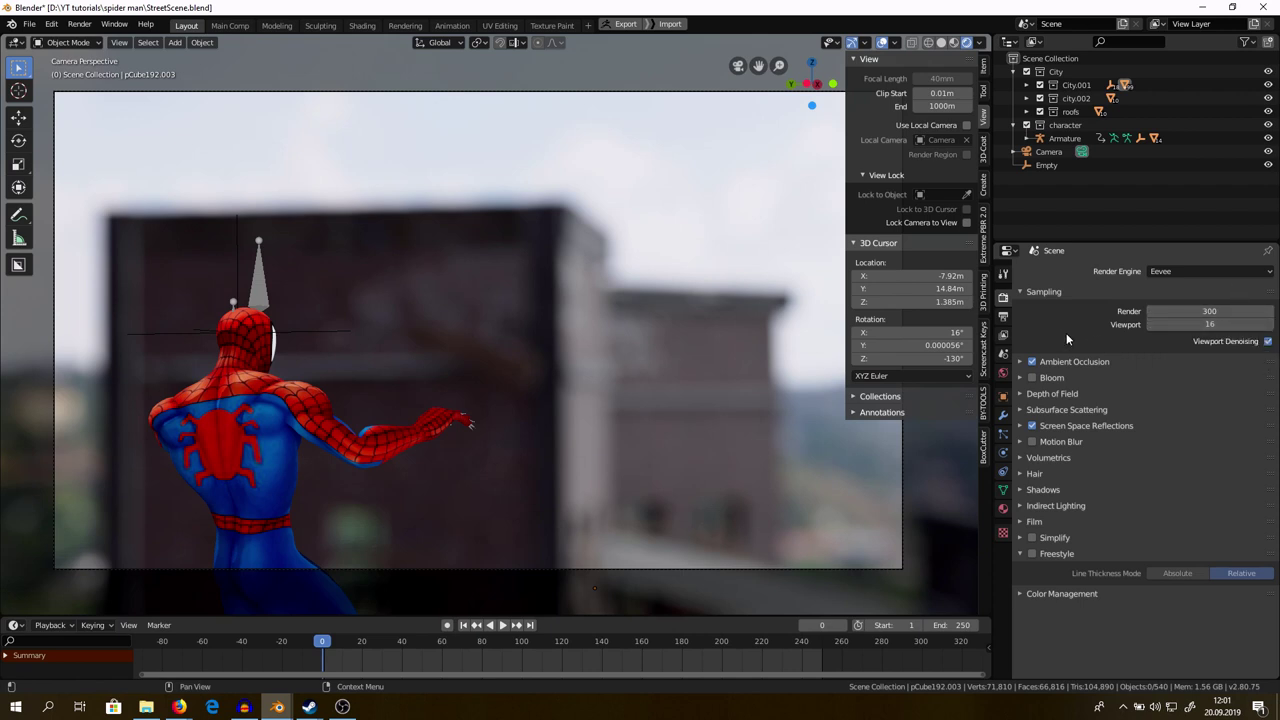
click(1212, 310)
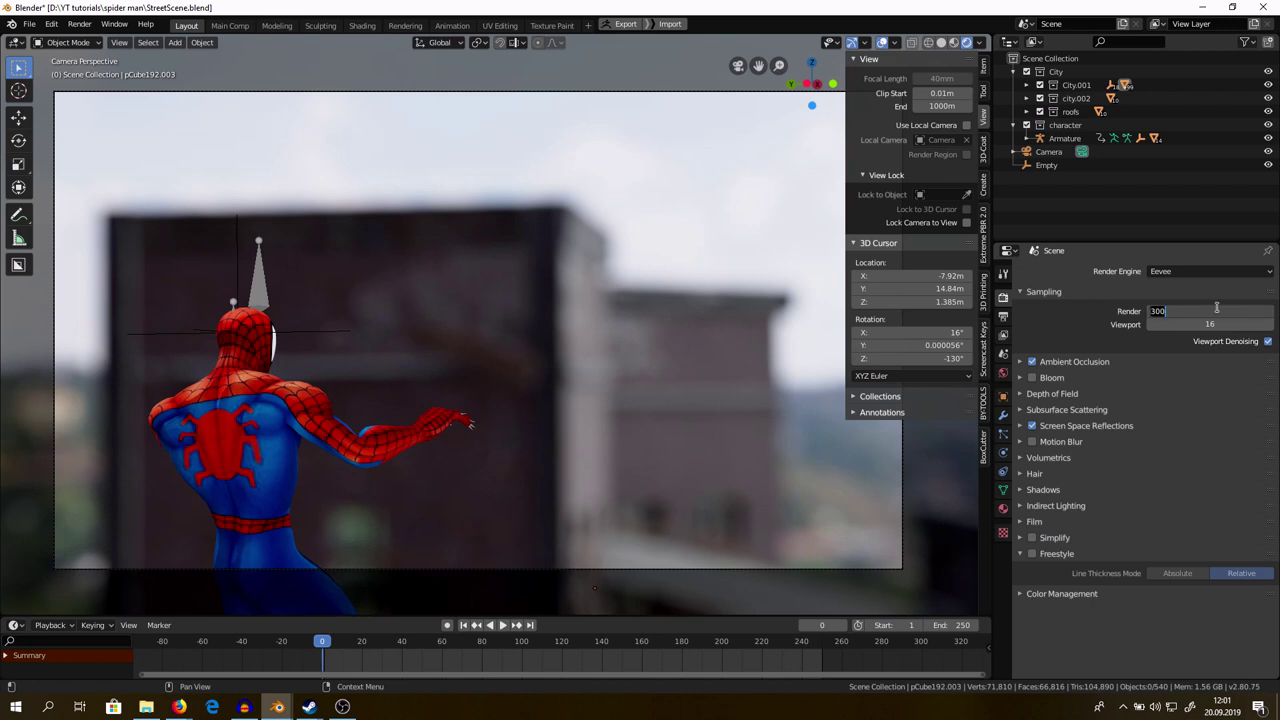
text(64)
key(Return)
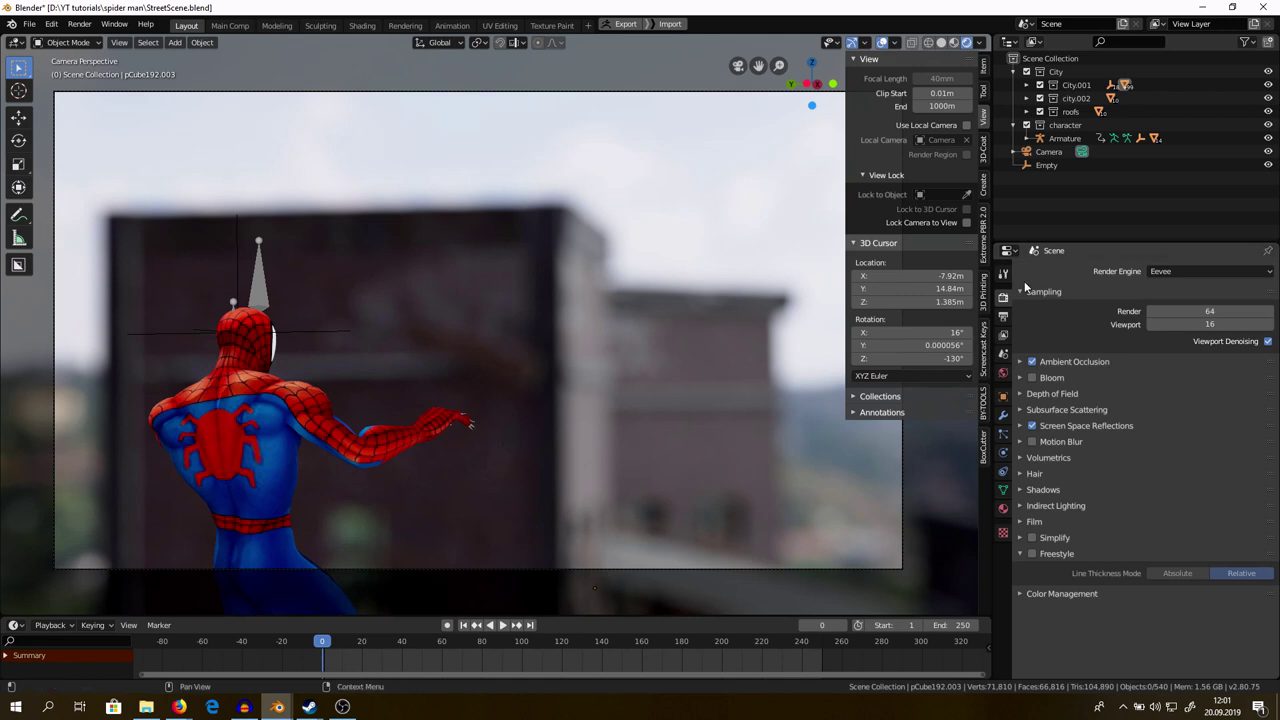
click(1003, 274)
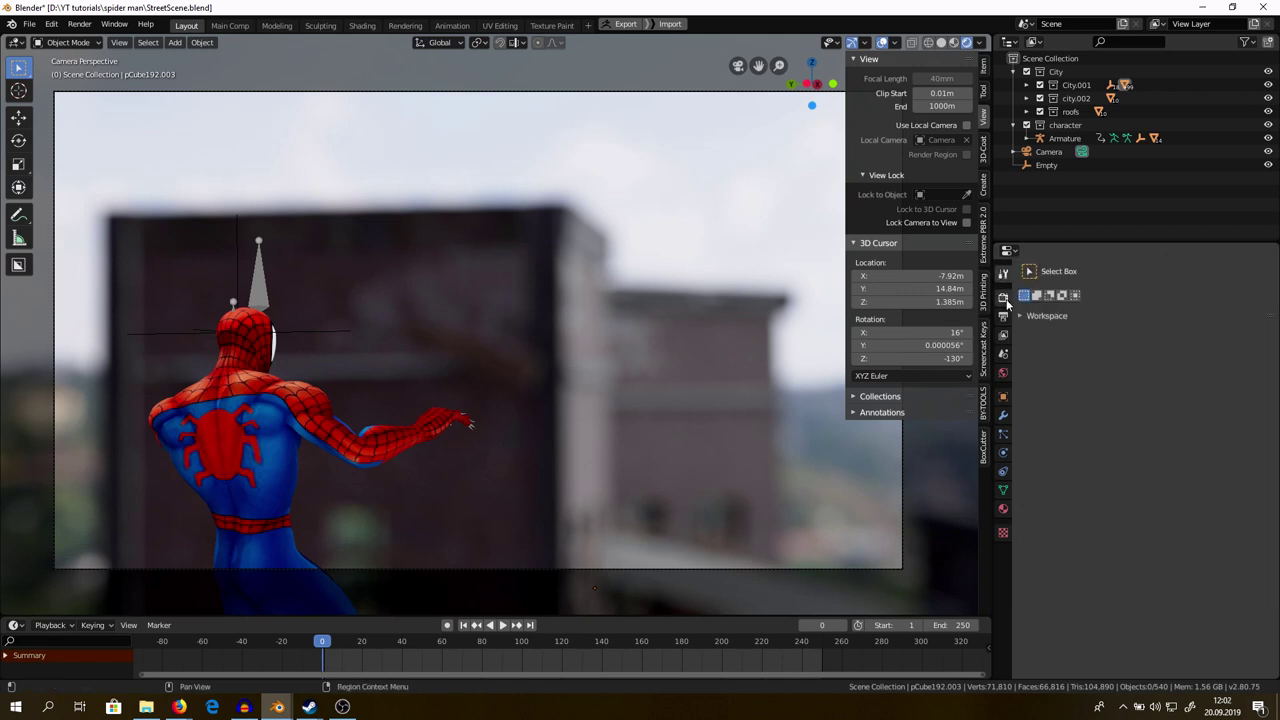
Open Output Properties and browse the output folder, leaving the path unchanged.
click(1004, 312)
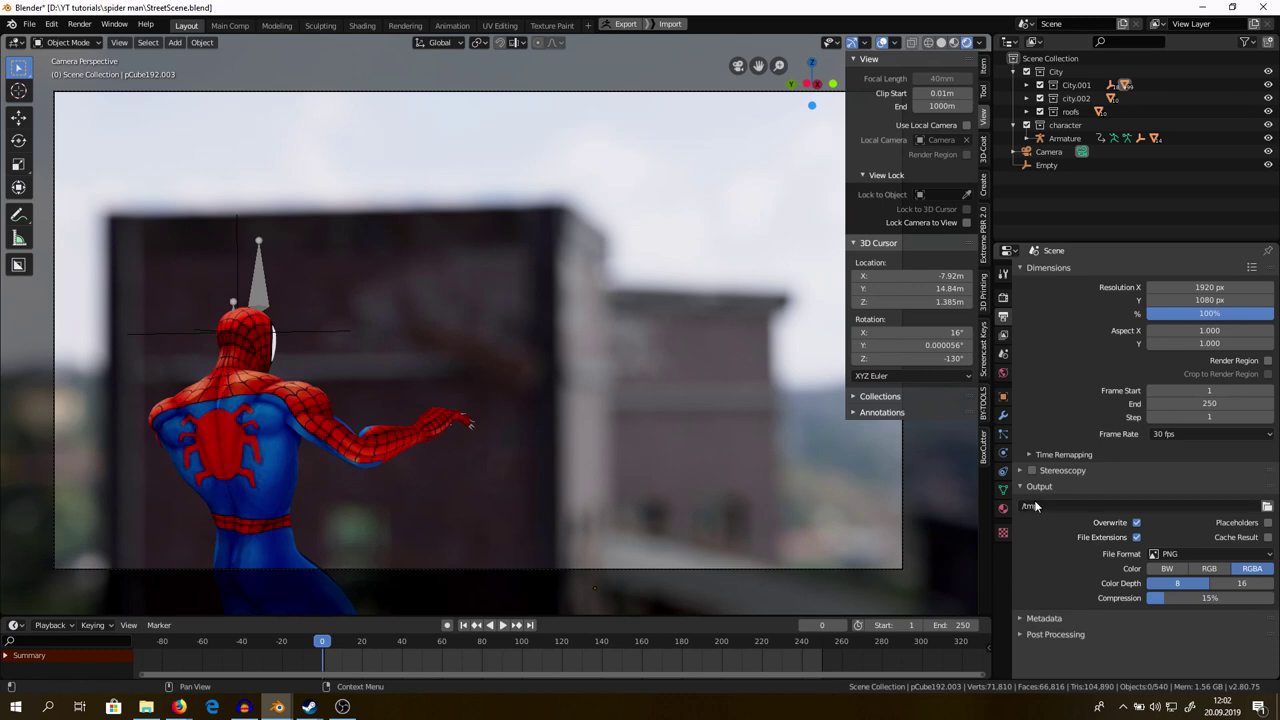
click(1267, 506)
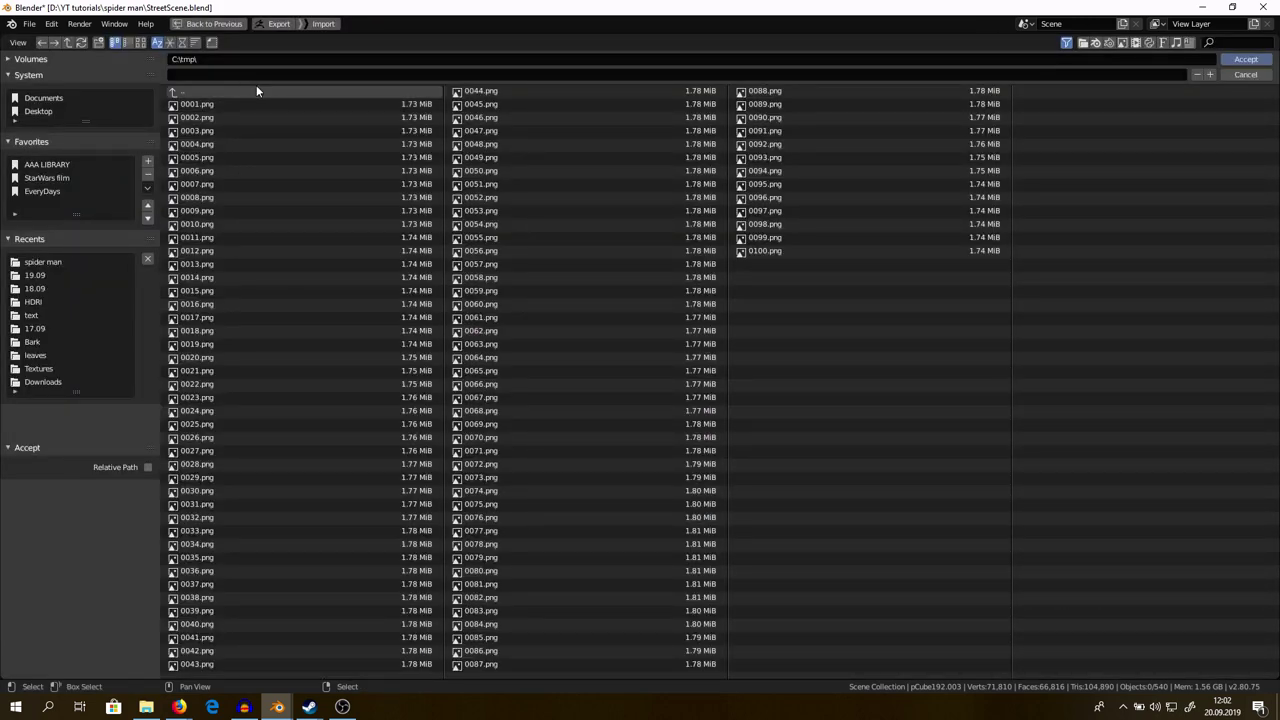
click(210, 59)
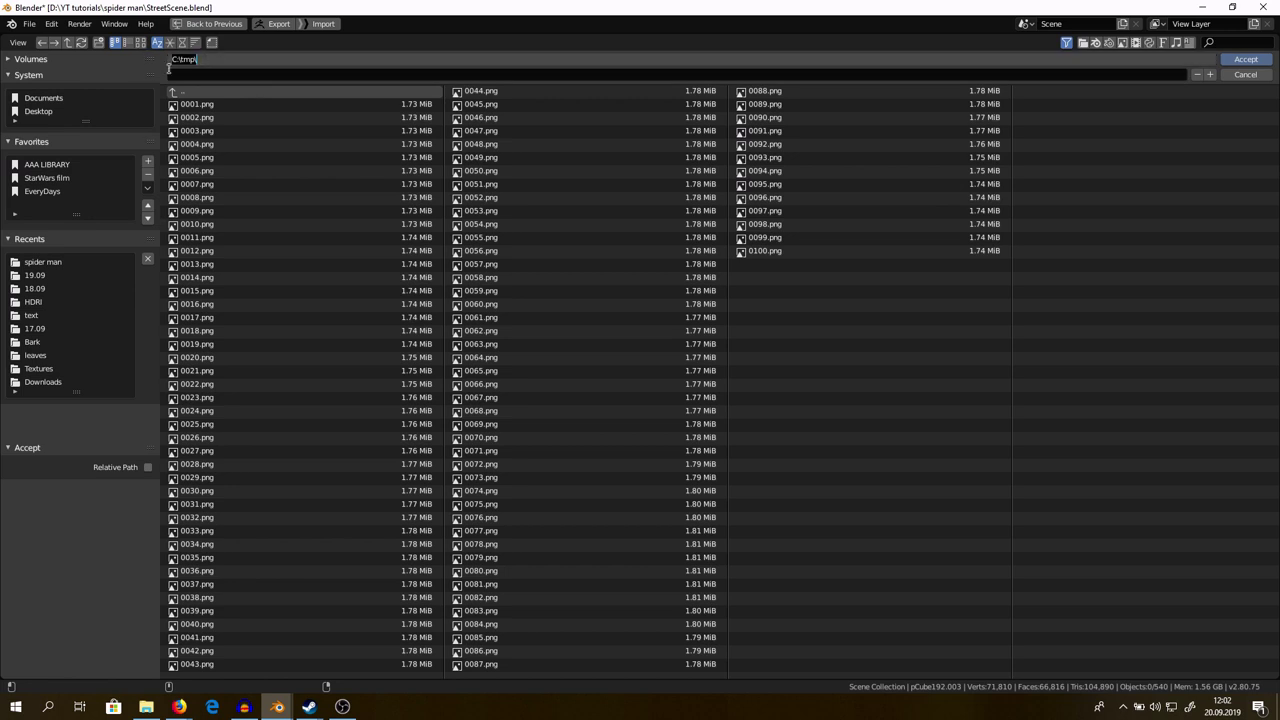
click(1258, 77)
click(1258, 77)
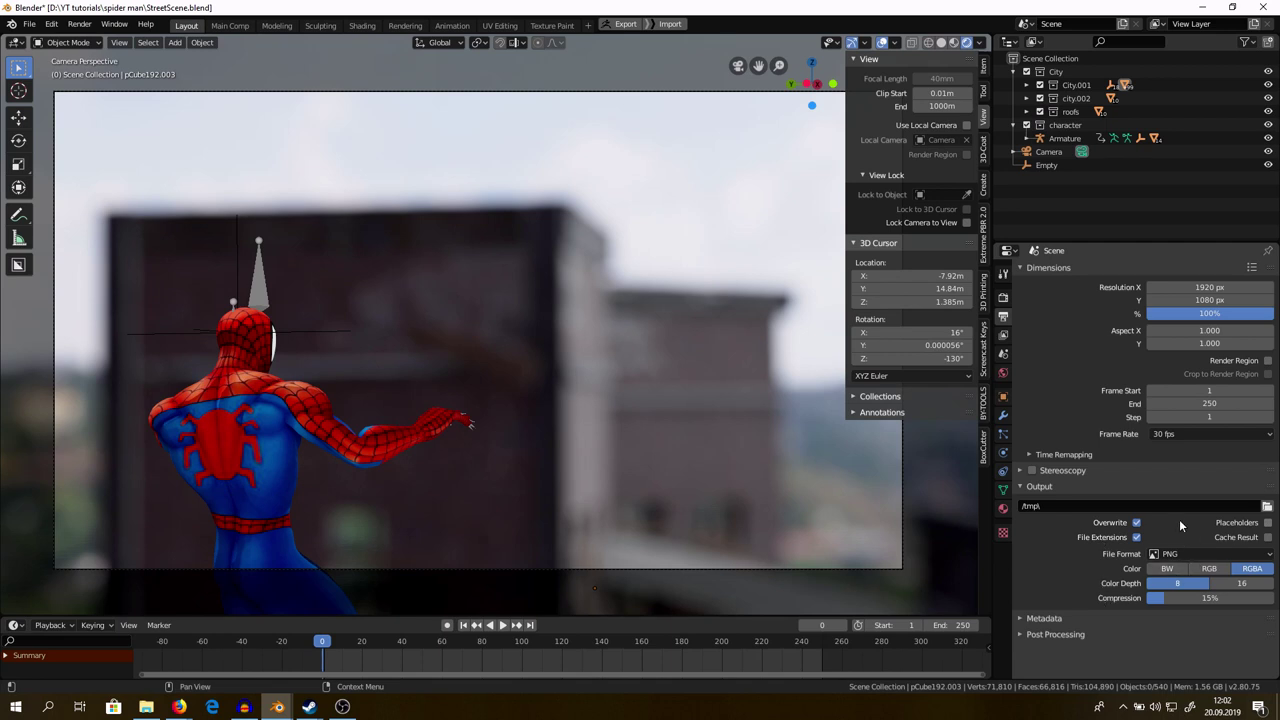
Keep PNG format with 16-bit colour depth and RGB colour, then browse C:\tmp\ again.
click(1185, 554)
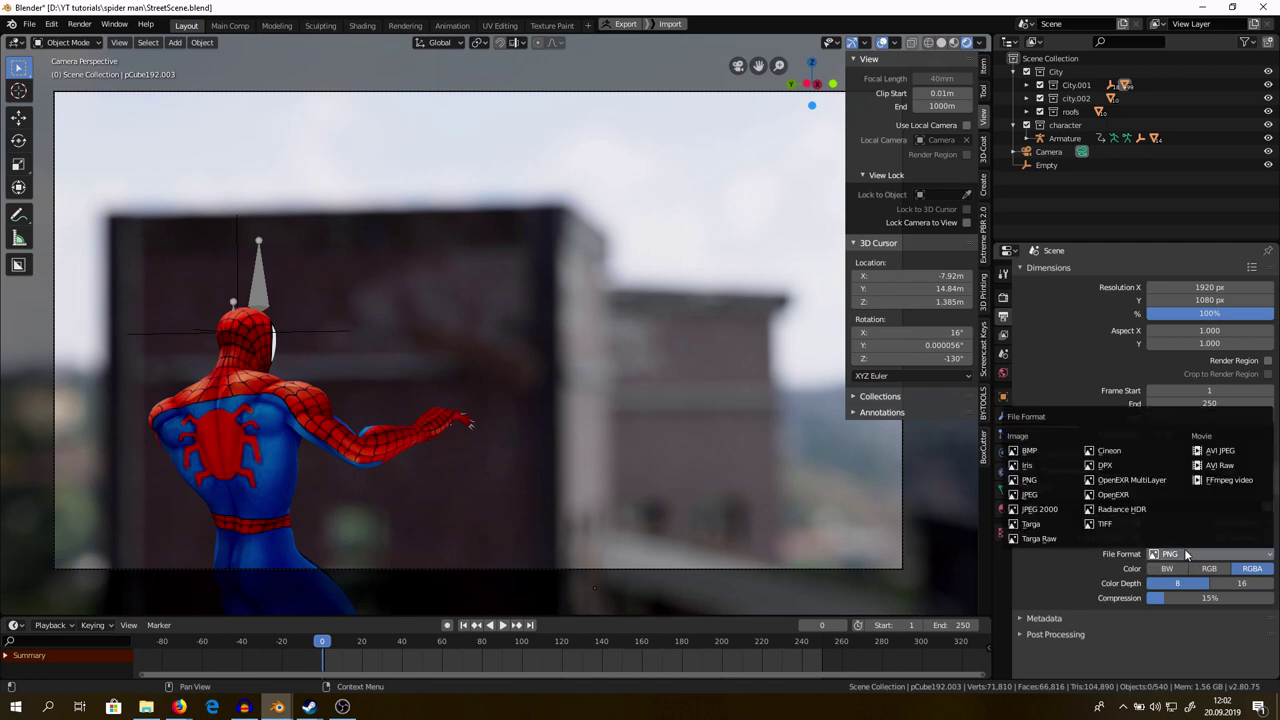
click(1185, 554)
click(1234, 556)
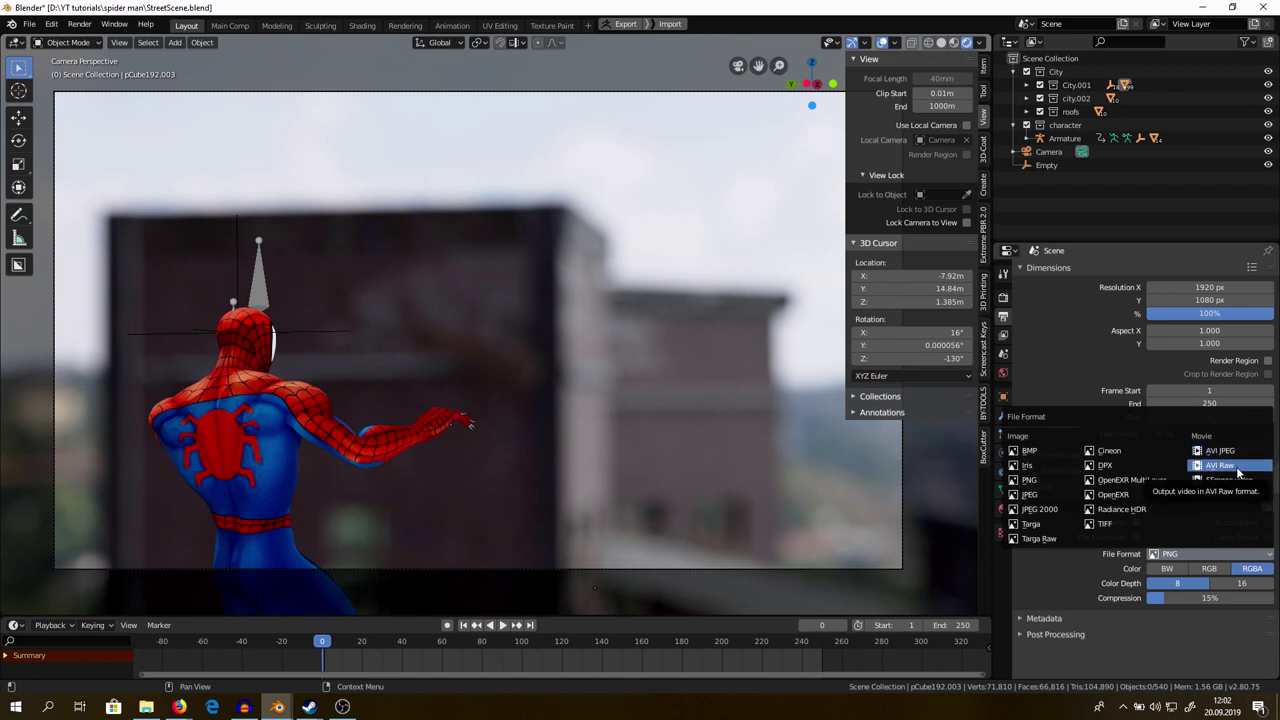
click(1047, 483)
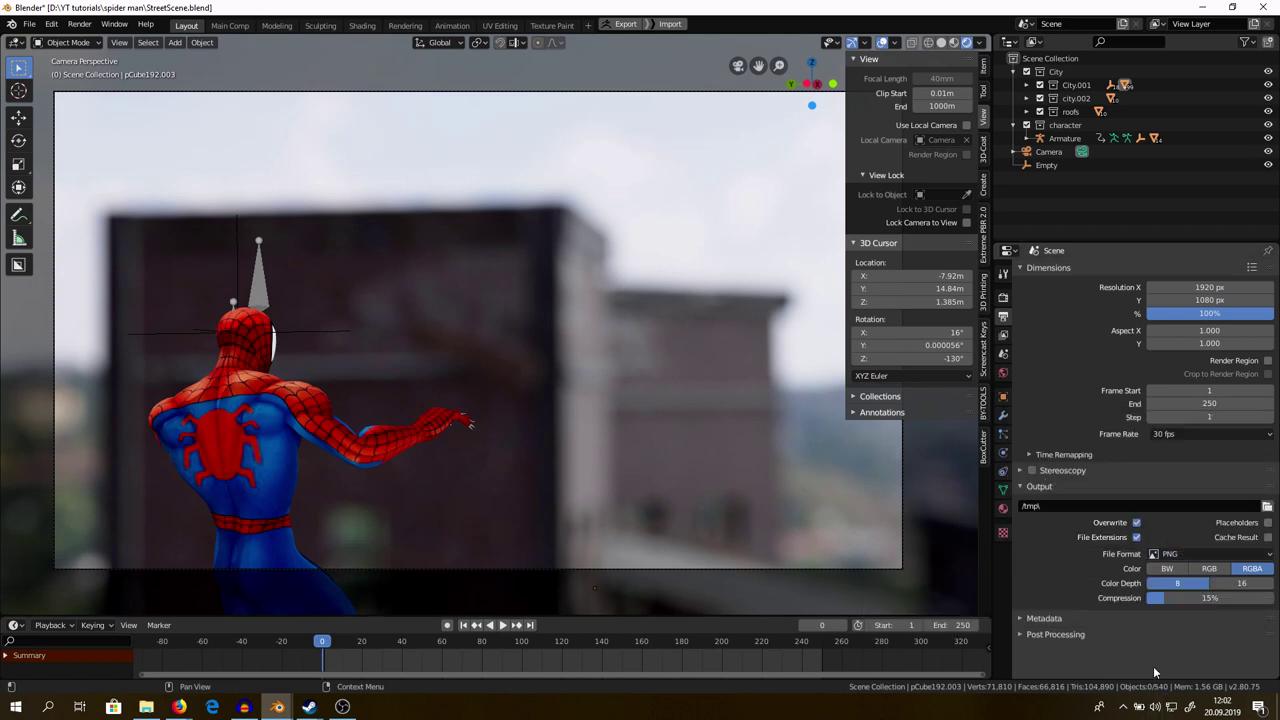
click(1241, 584)
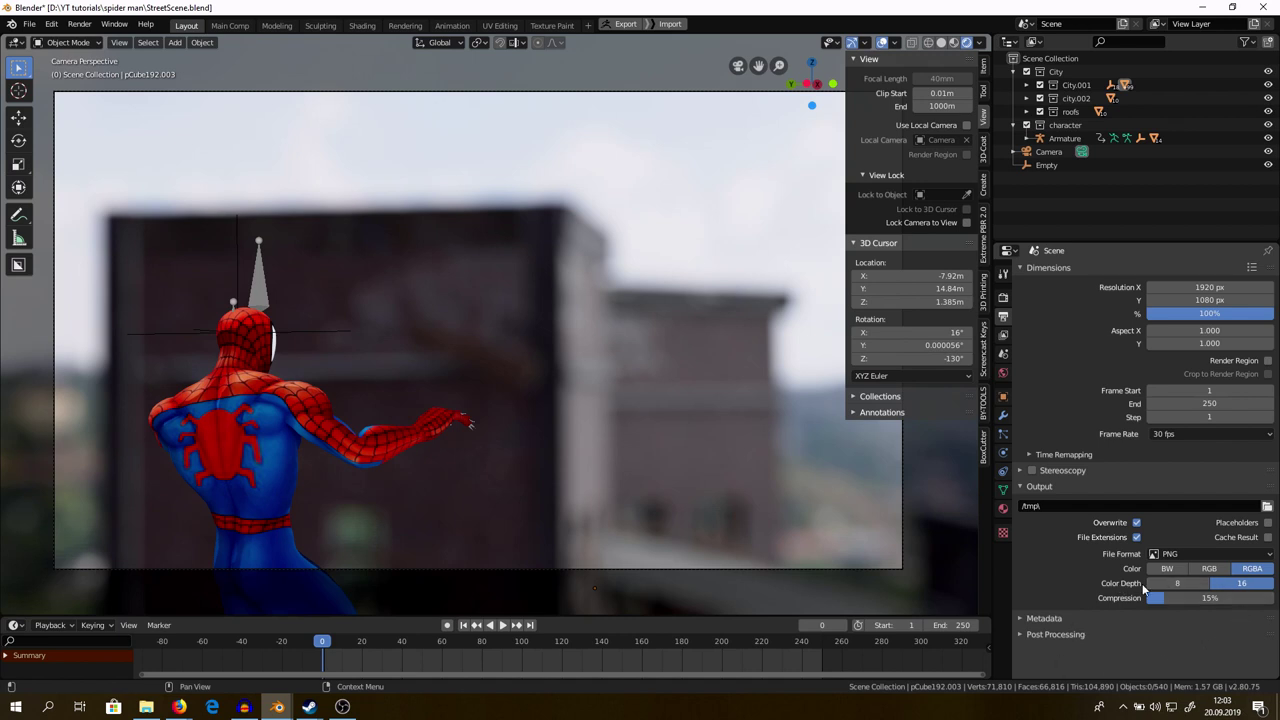
click(1209, 568)
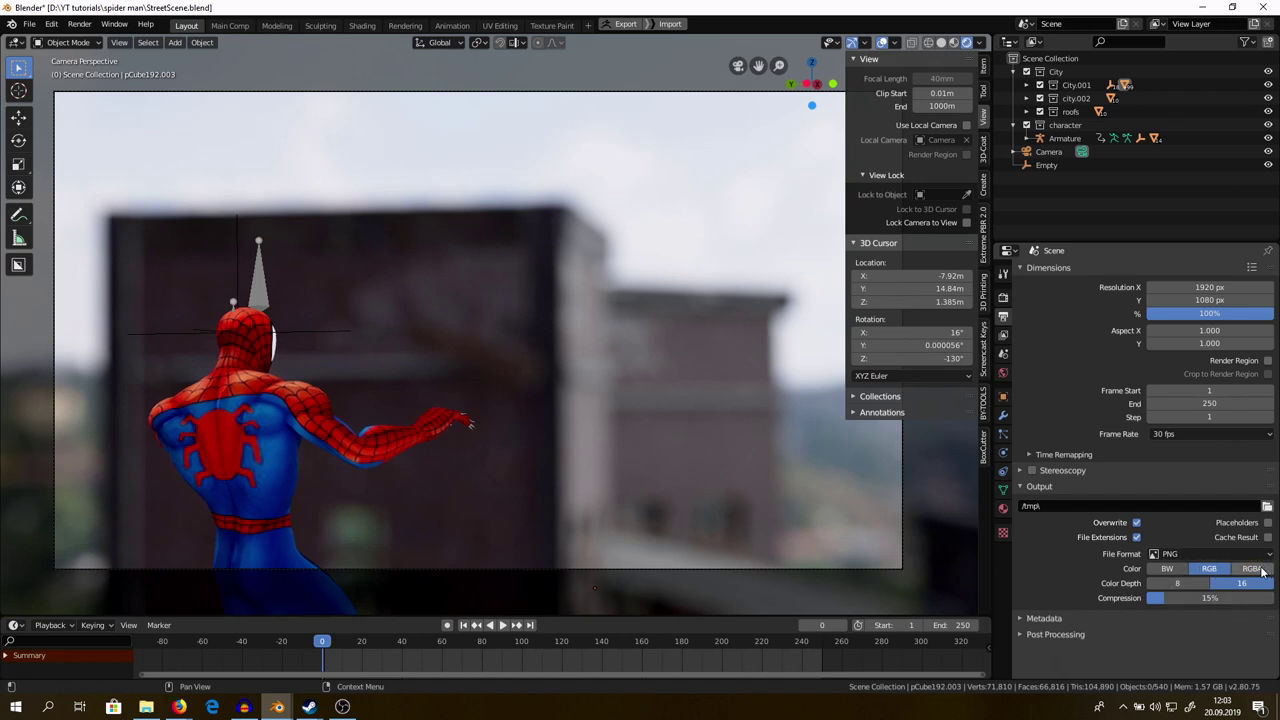
click(1163, 569)
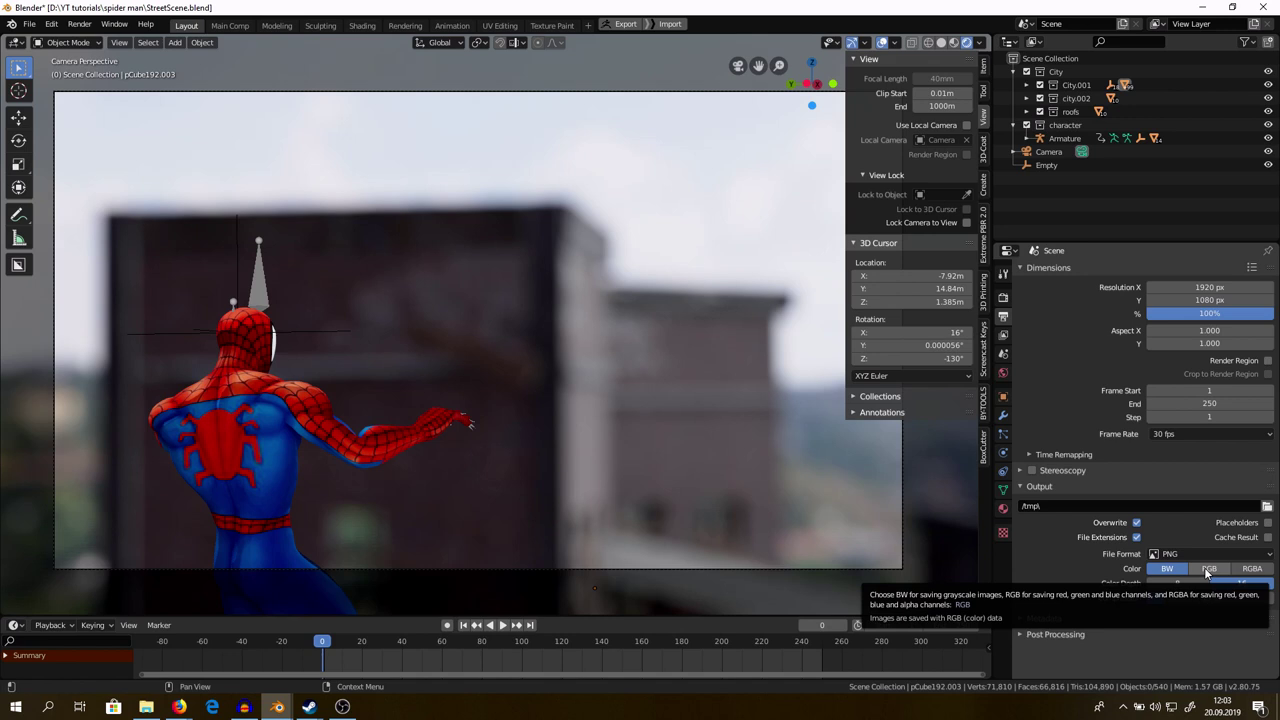
click(1205, 568)
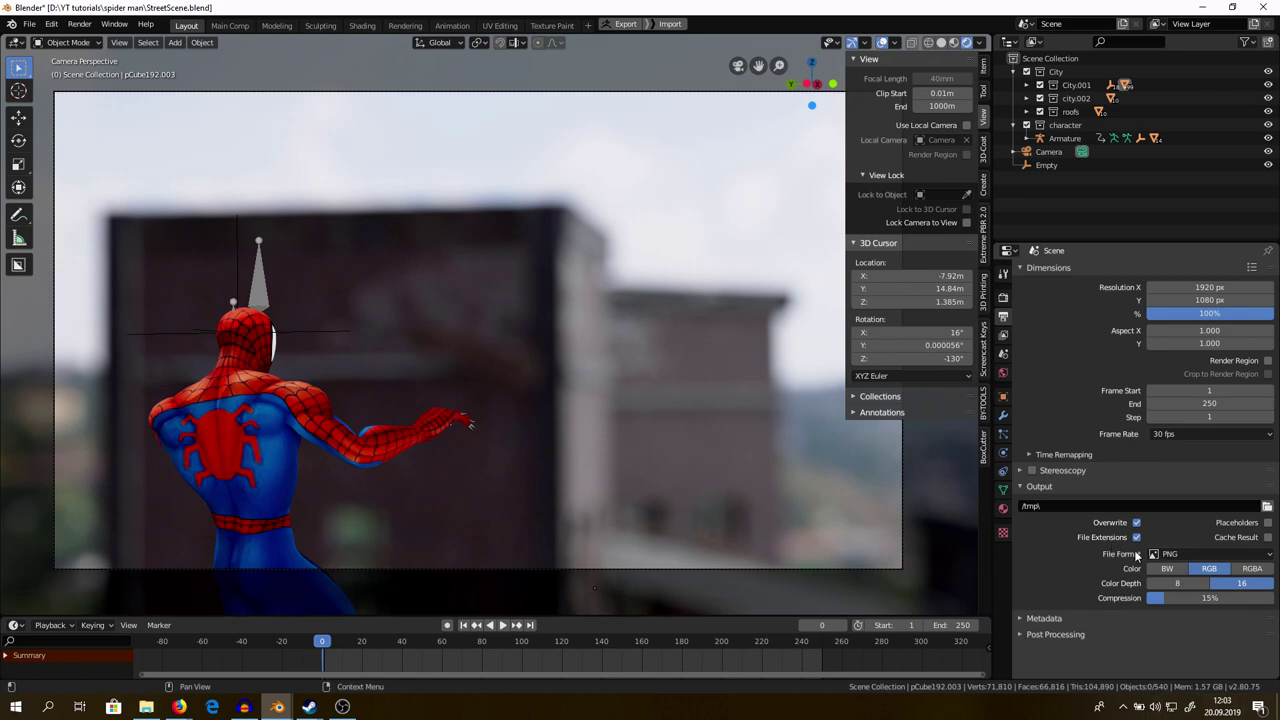
click(1267, 506)
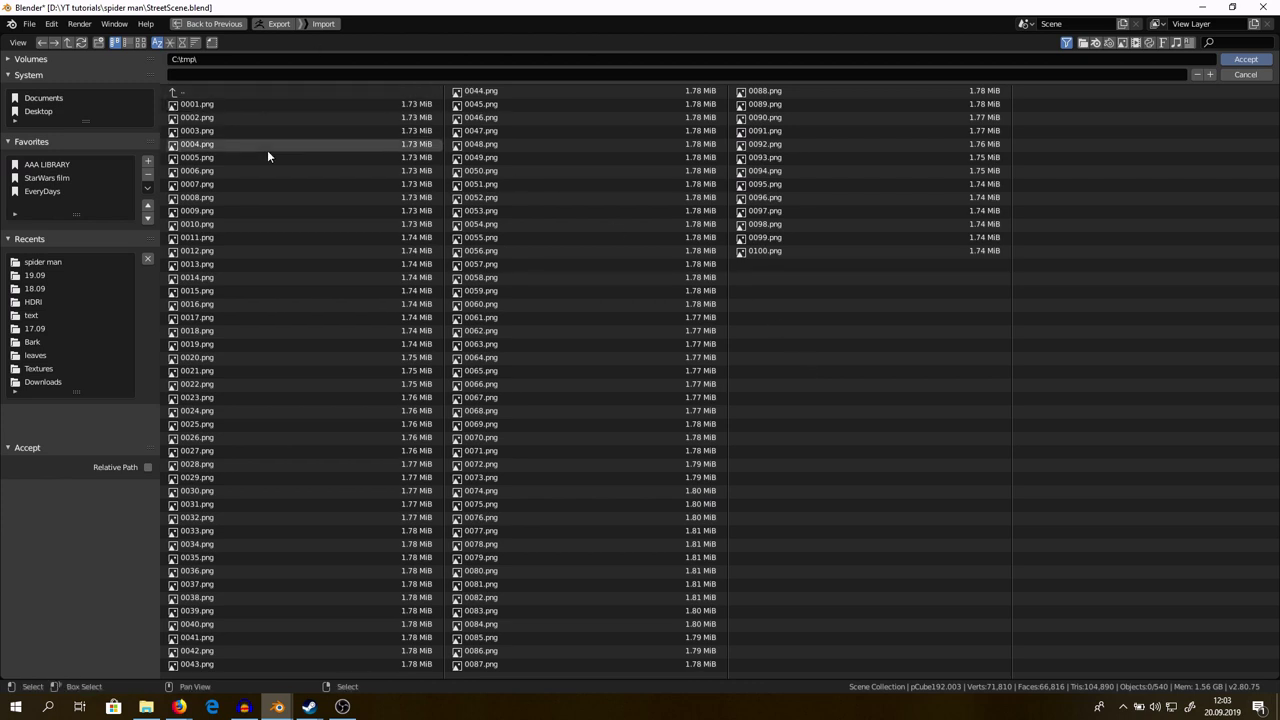
Cancel the file browser, then look through the physics, material and object constraints tabs.
click(1245, 75)
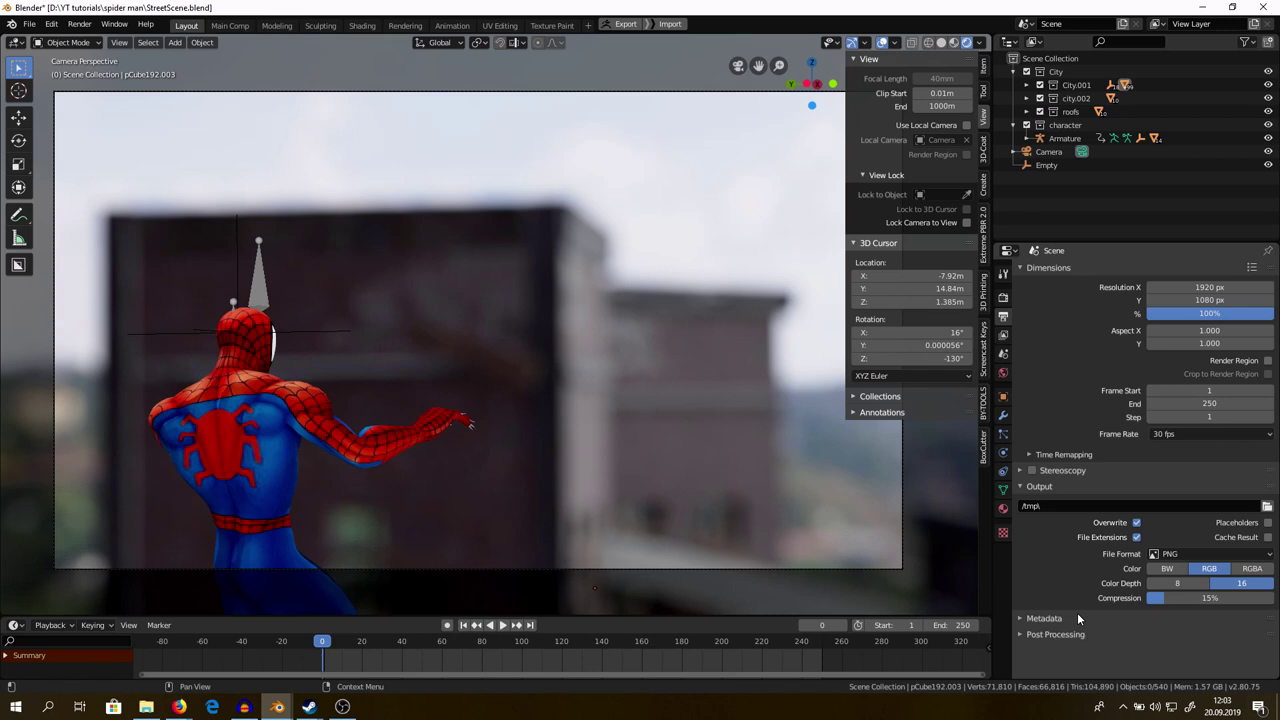
click(1003, 452)
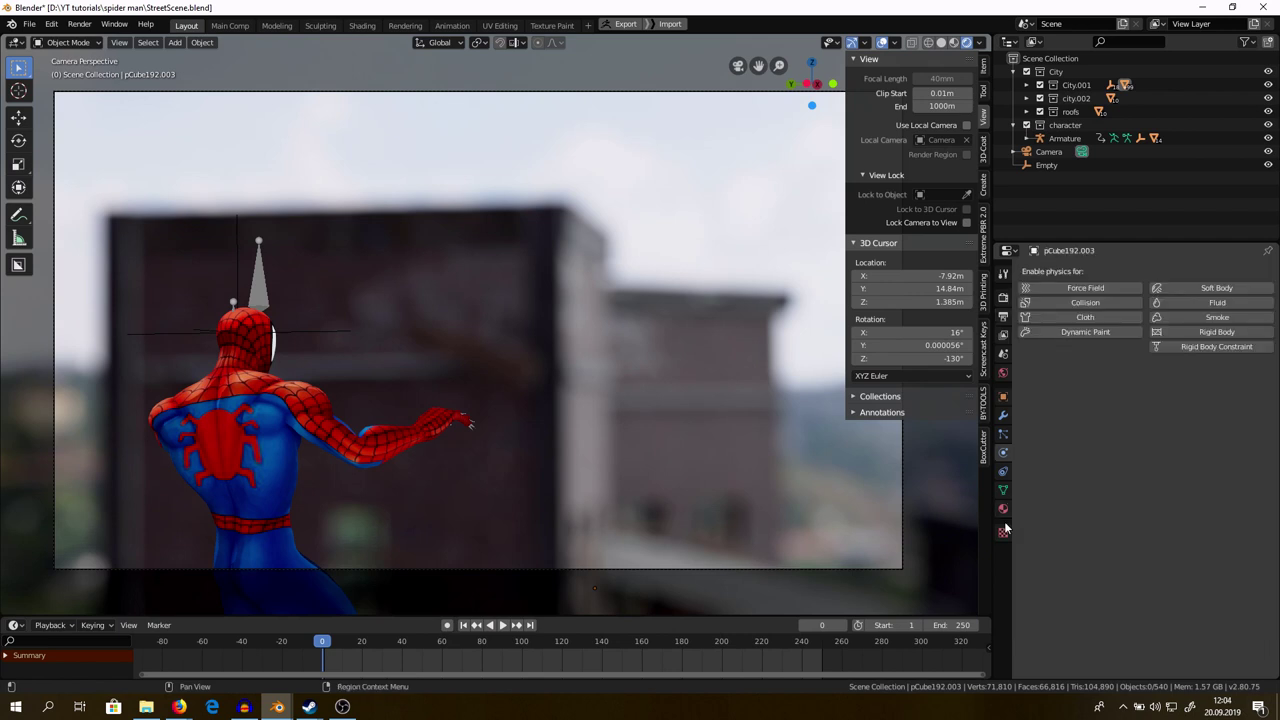
click(1003, 508)
click(1003, 471)
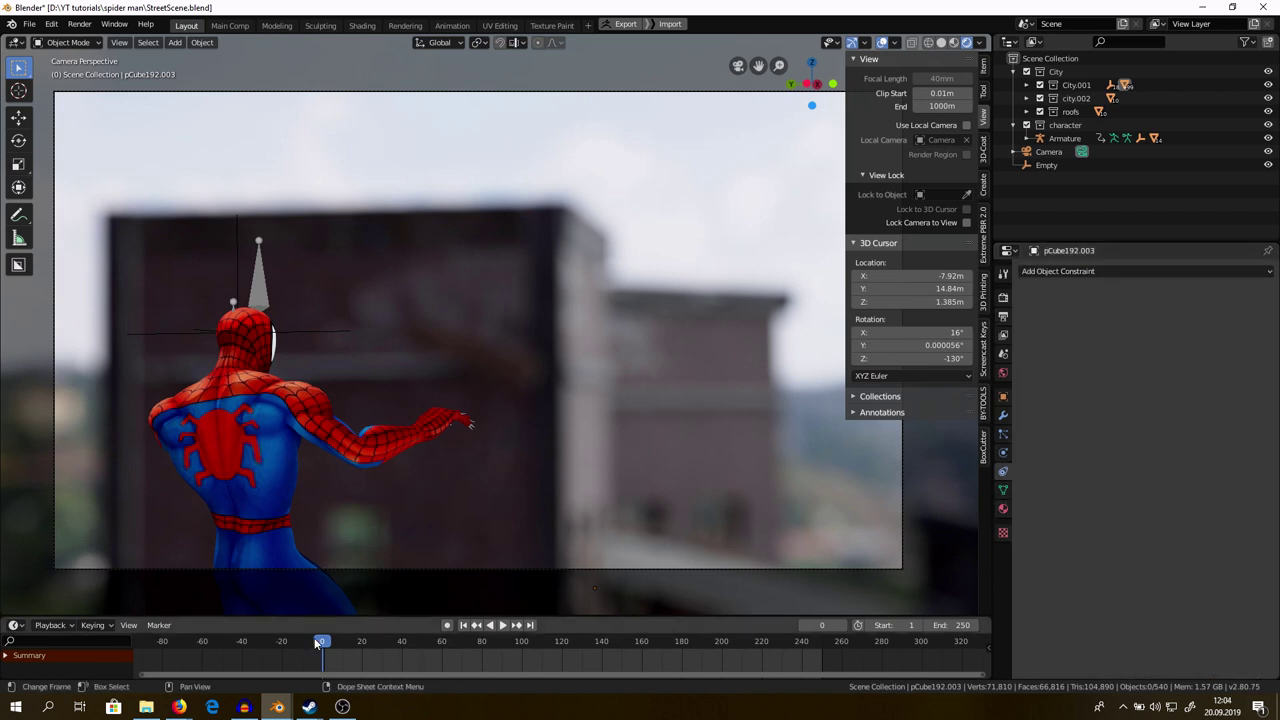
Return to the render settings and play the Spider-Man animation from the start.
click(1004, 298)
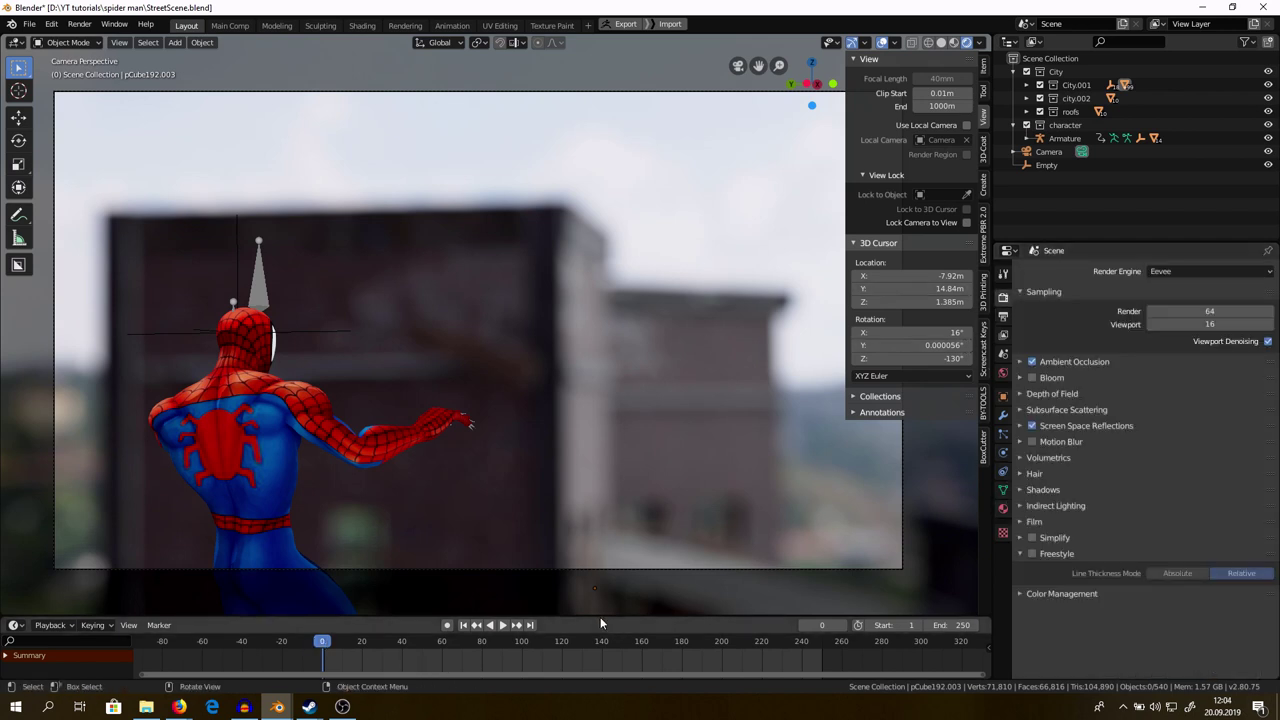
key(space)
drag(348, 648, 318, 655)
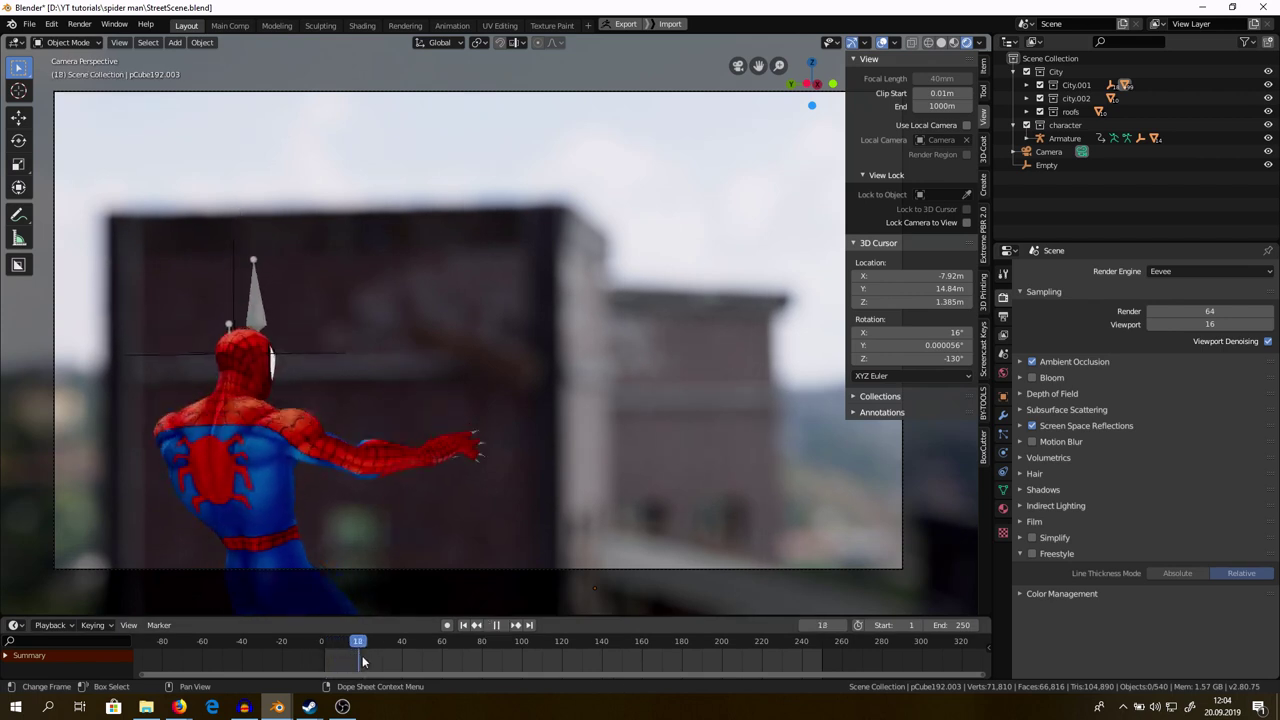
key(space)
key(b)
key(Escape)
key(shift+Left)
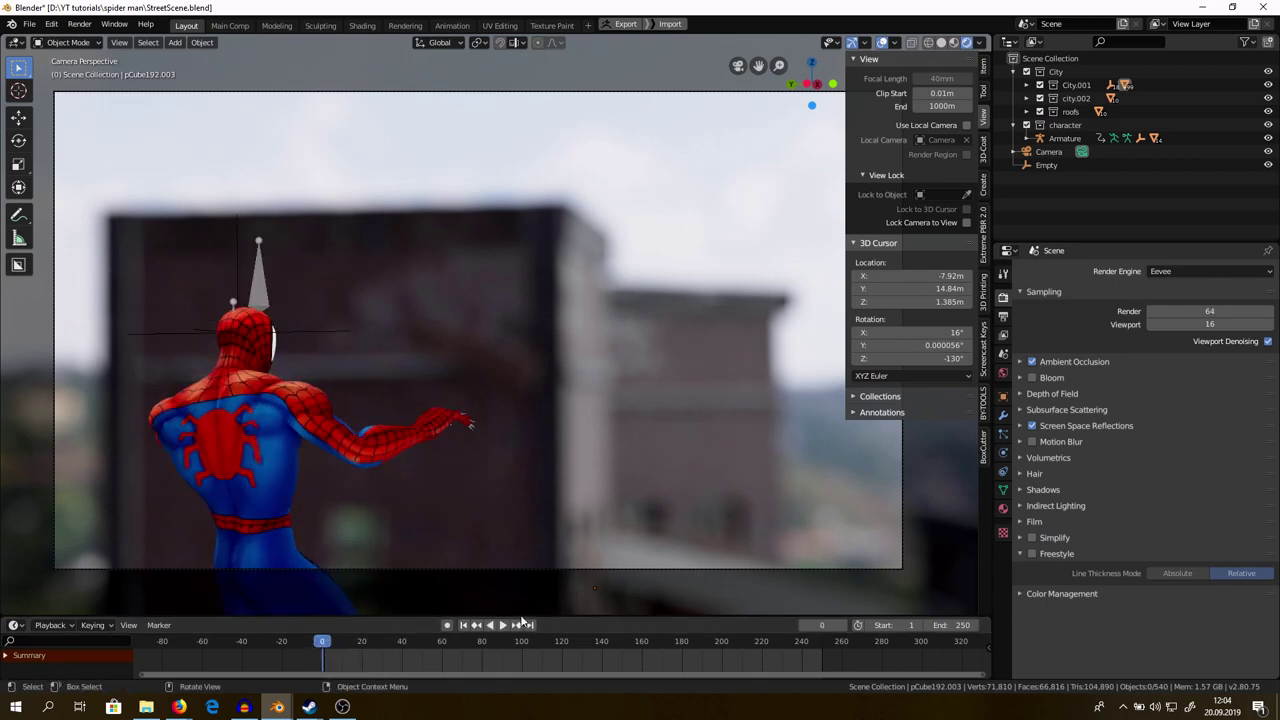
click(502, 625)
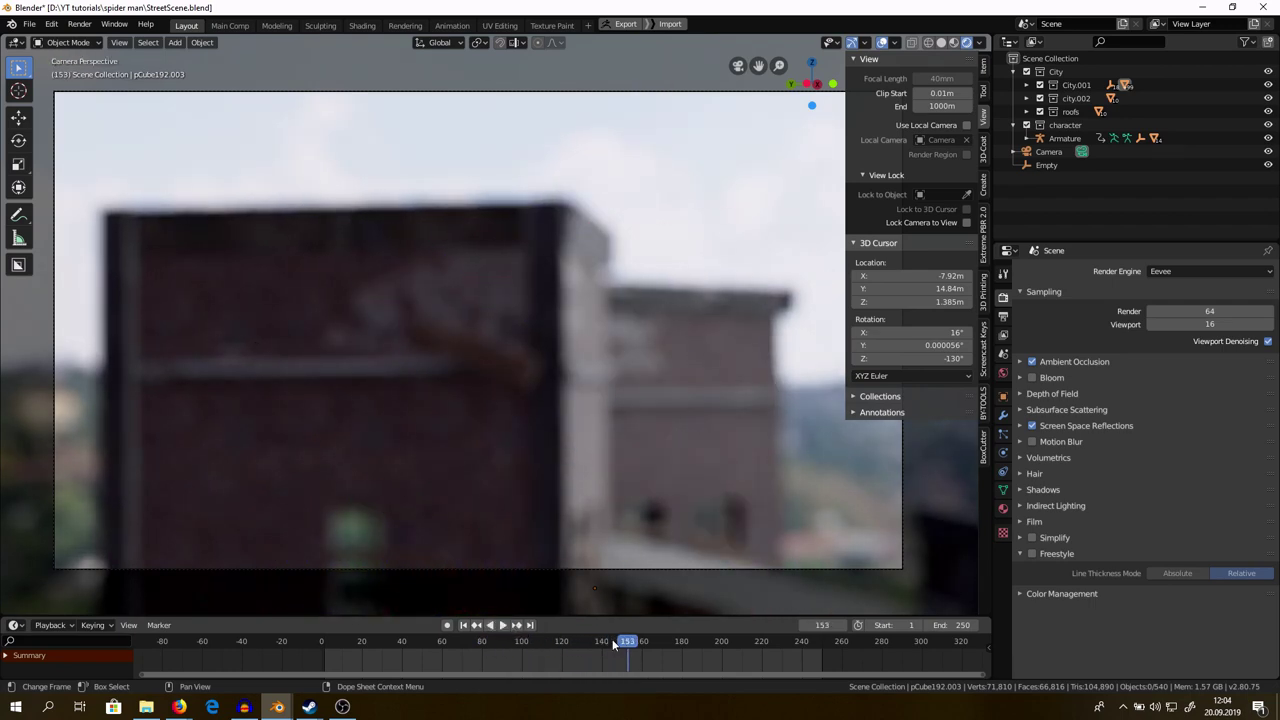
Scrub through the animation and set the scene's end frame to 140.
drag(617, 643, 523, 650)
key(space)
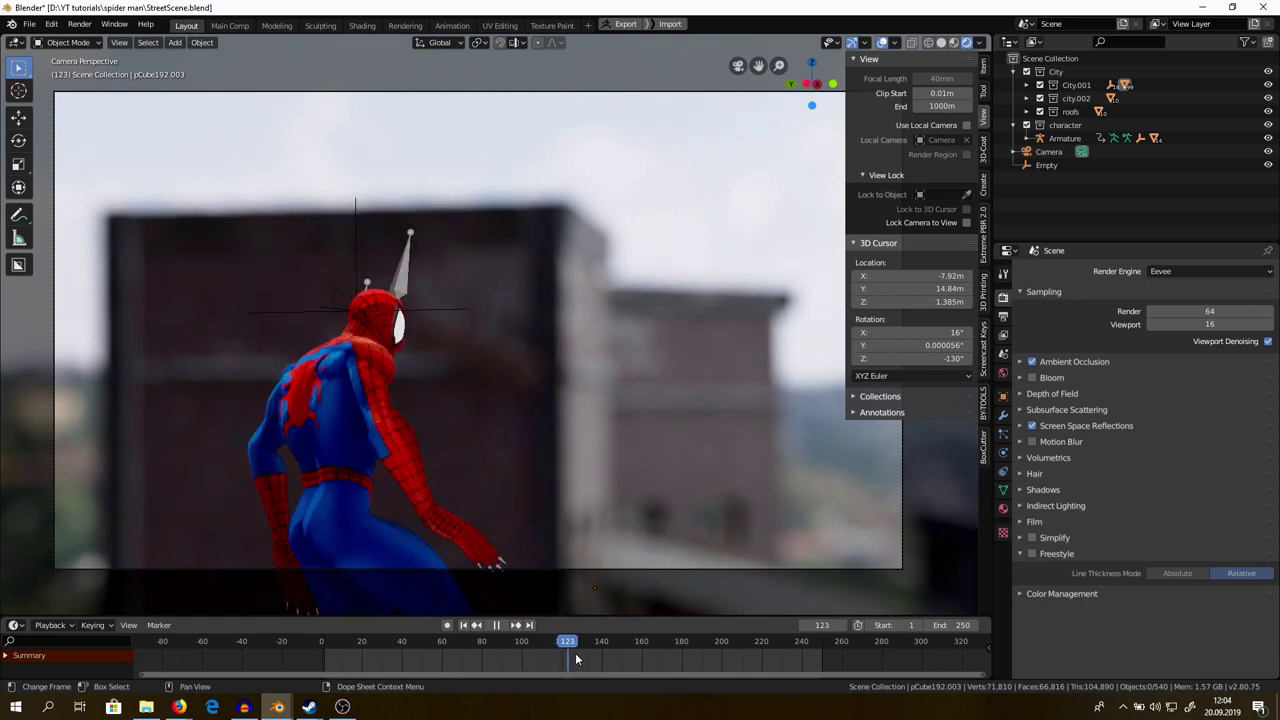
mouse_move(587, 659)
mouse_down()
mouse_move(602, 654)
mouse_move(566, 656)
mouse_move(601, 662)
mouse_up()
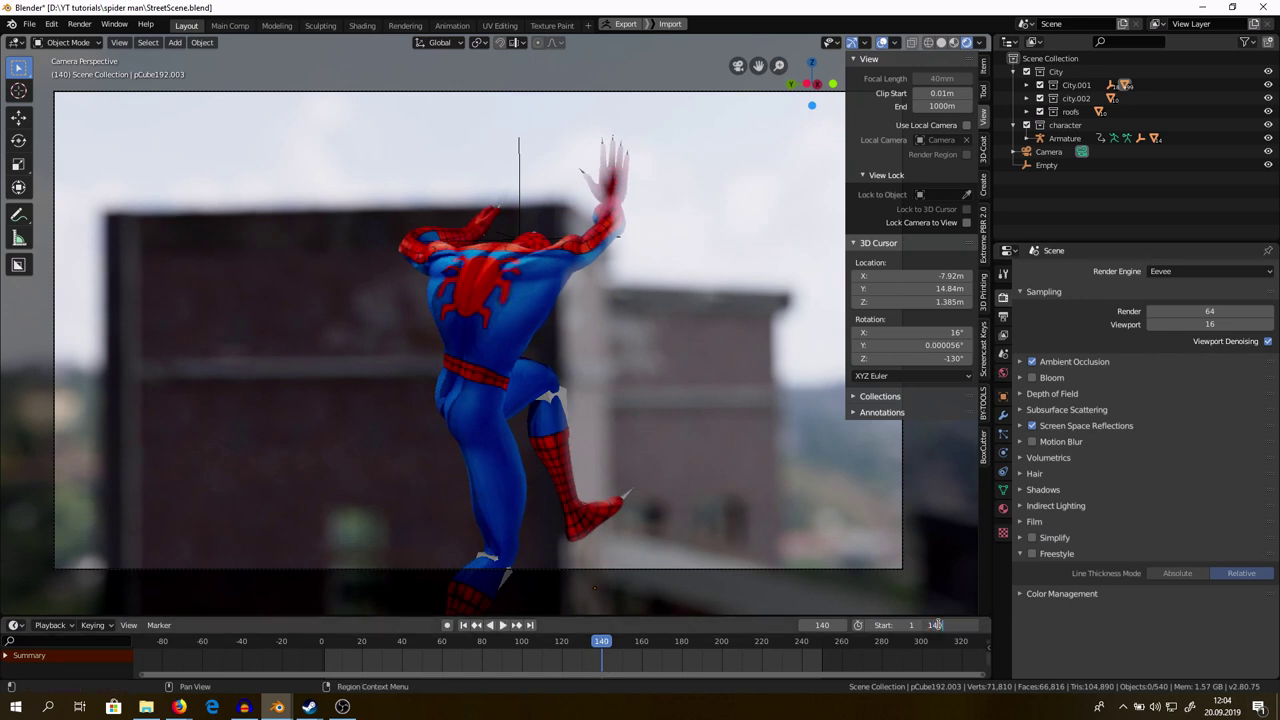
key(Return)
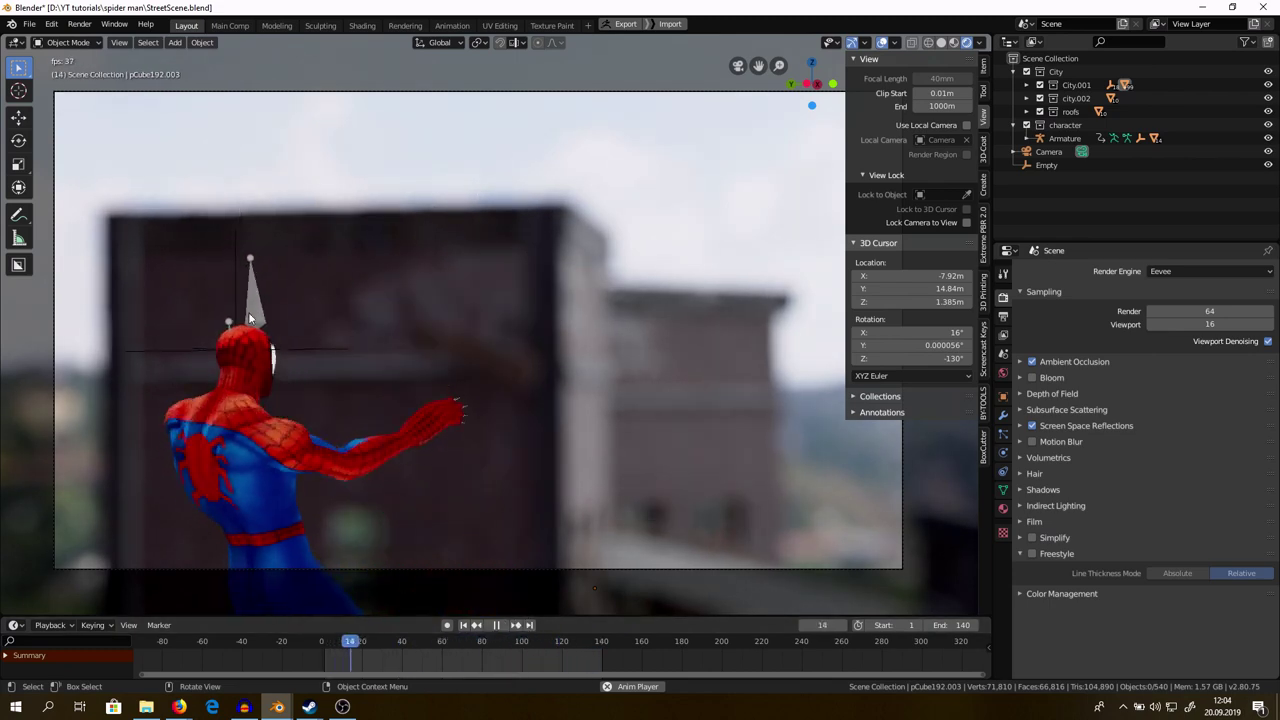
Pause playback at frame 76 and bring up the Render menu.
click(497, 625)
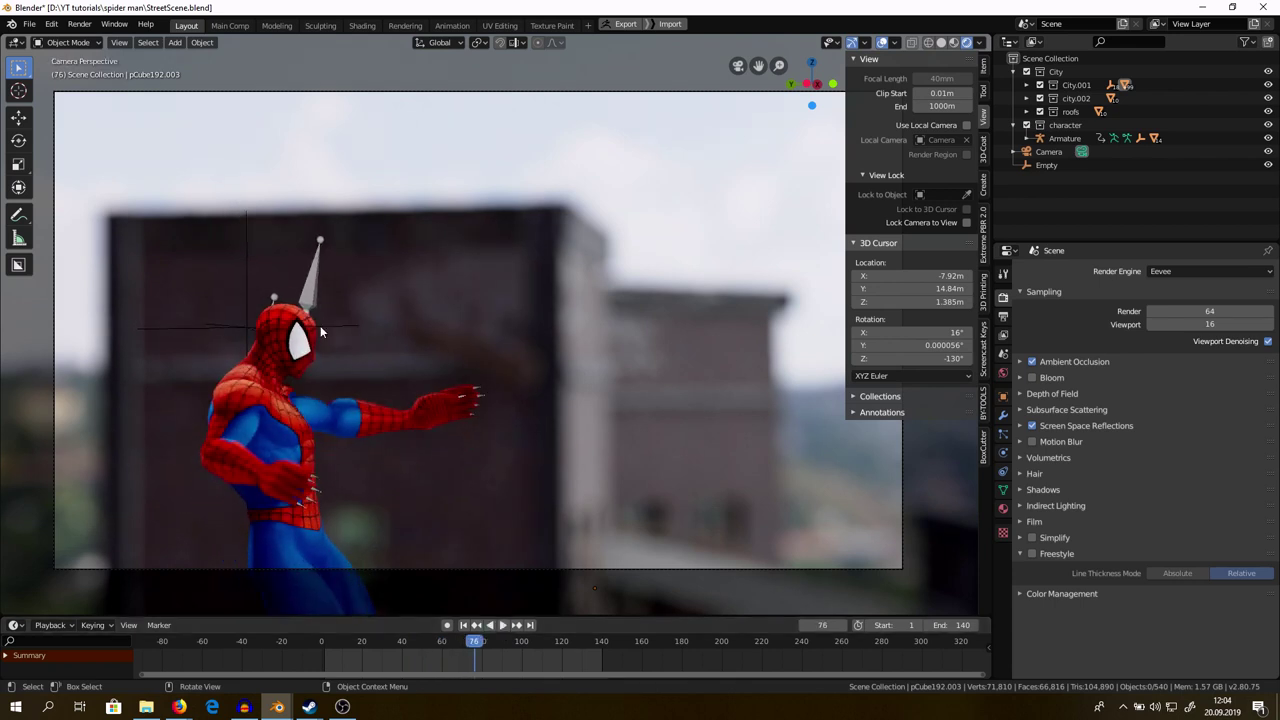
click(80, 24)
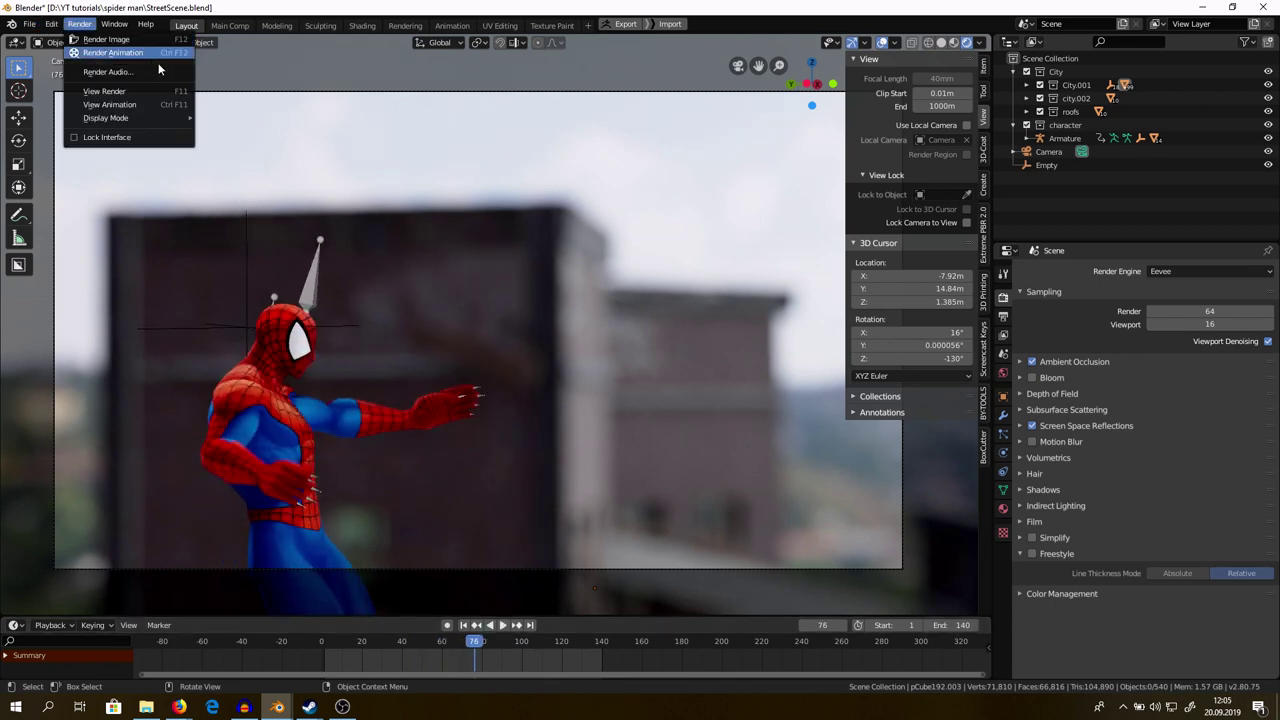